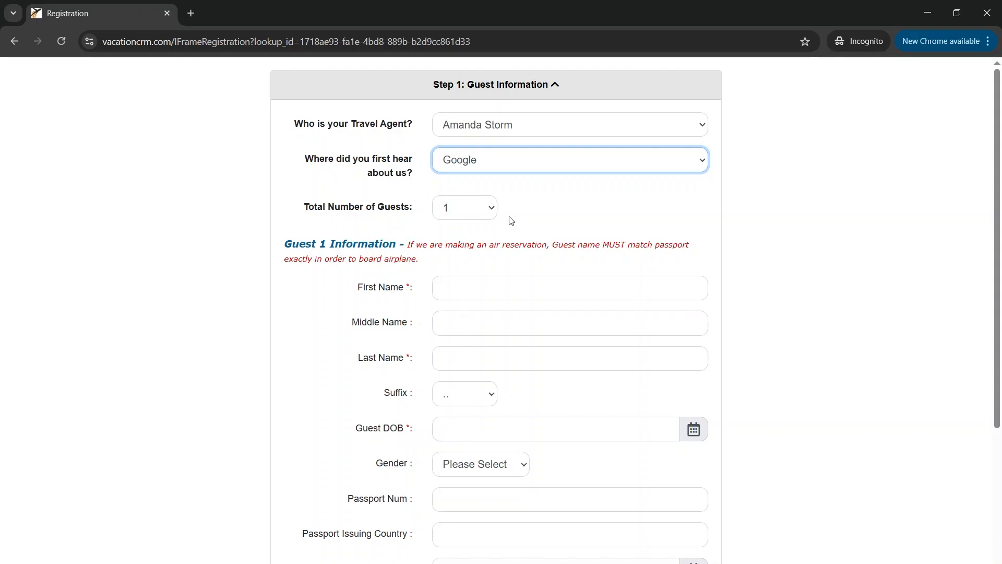
pyautogui.scroll(-5, 511, 221)
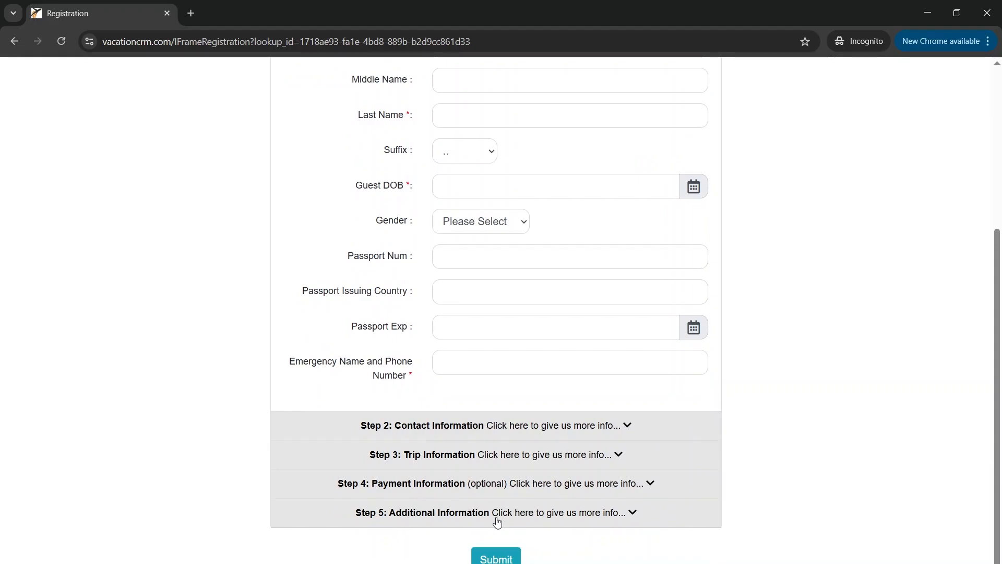
pyautogui.scroll(5, 485, 517)
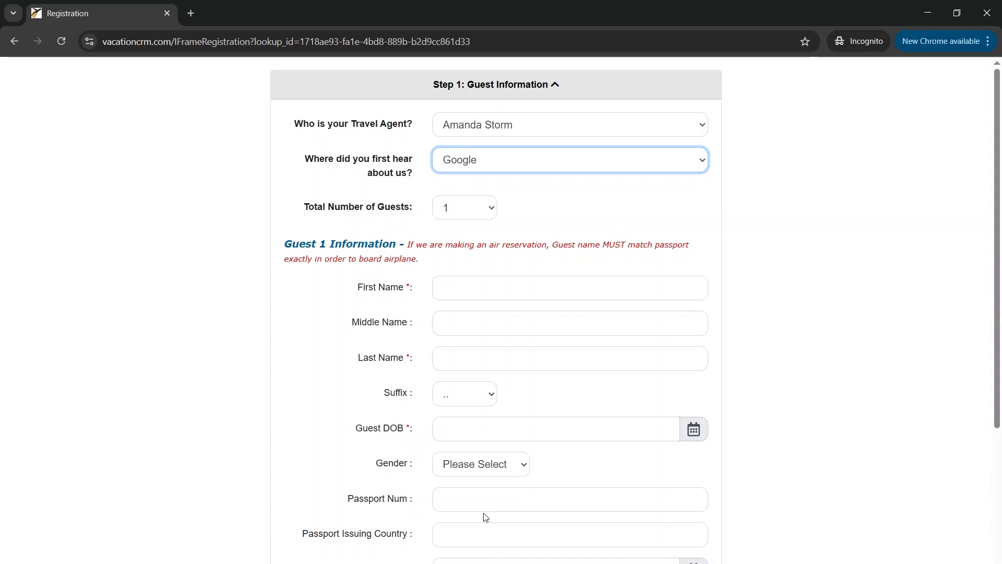
# Enter the guest's first and last name
pyautogui.click(492, 296)
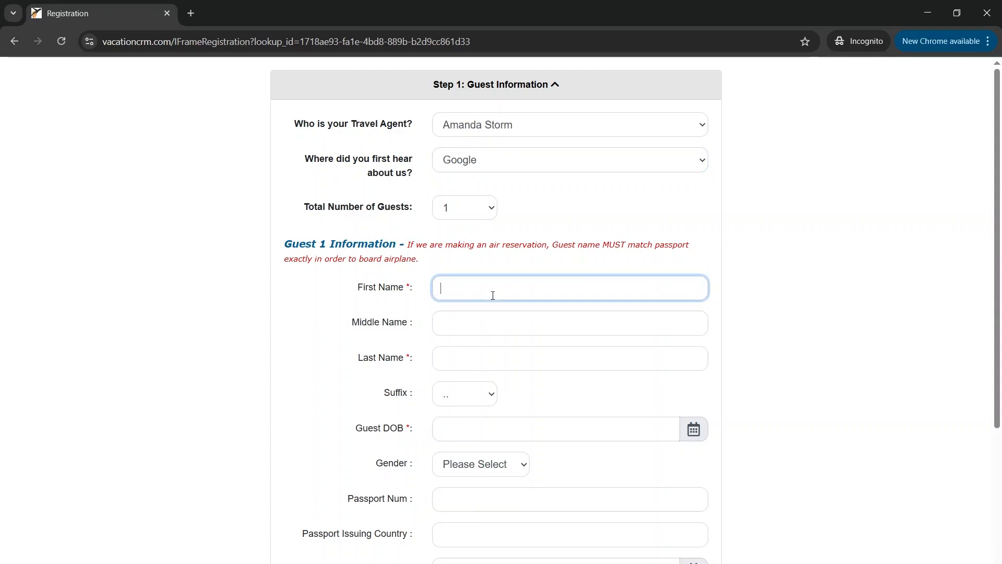
pyautogui.press('Tab')
pyautogui.press('Tab')
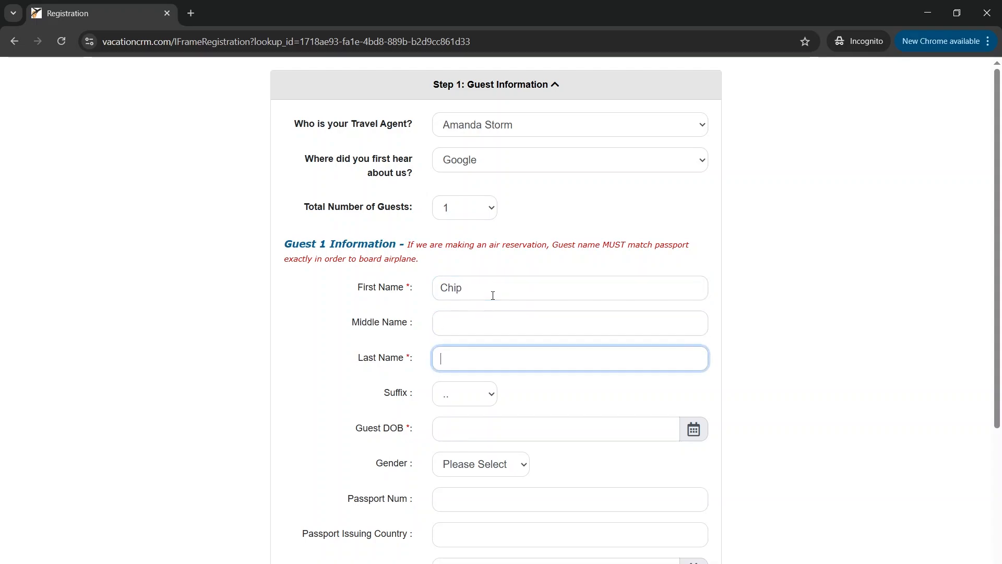
pyautogui.click(498, 437)
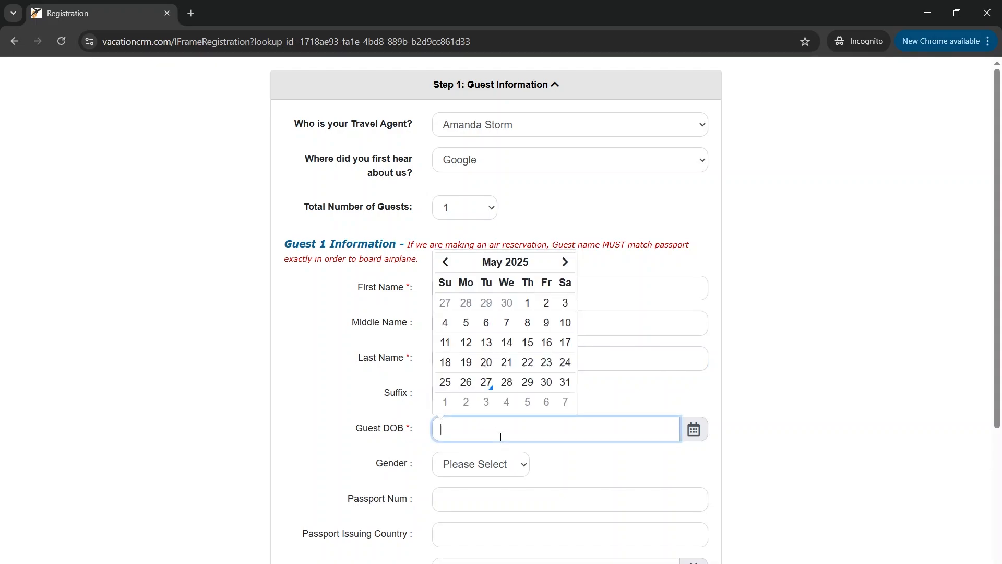
pyautogui.write('0')
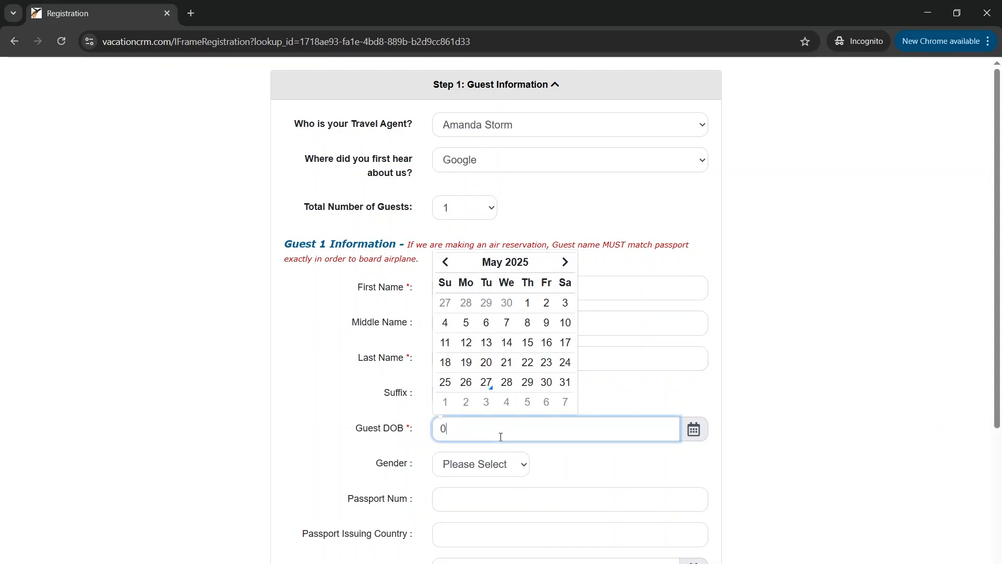
pyautogui.write('6/13/2002')
pyautogui.click(721, 429)
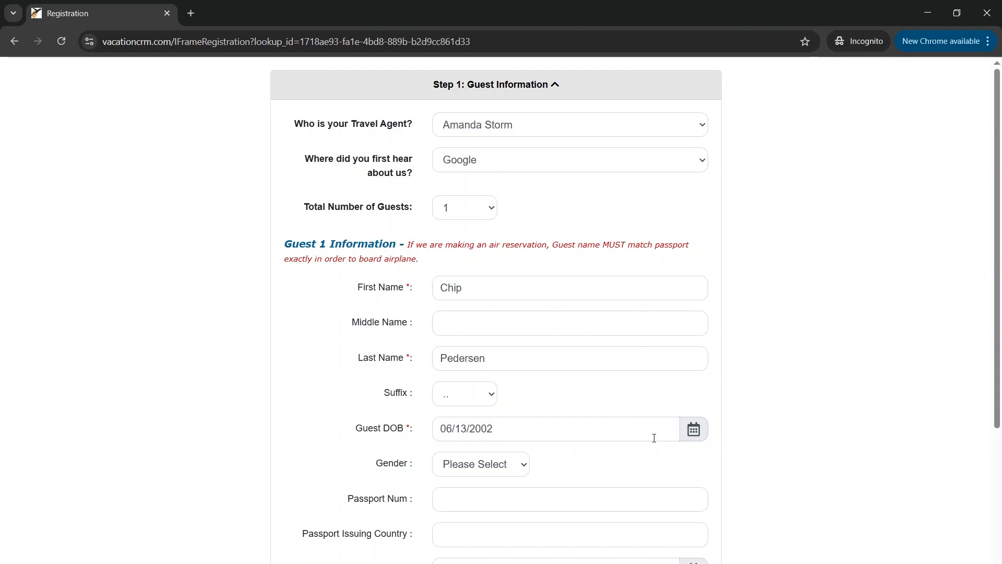
# Set the guest's gender to Male and enter the passport number
pyautogui.click(516, 469)
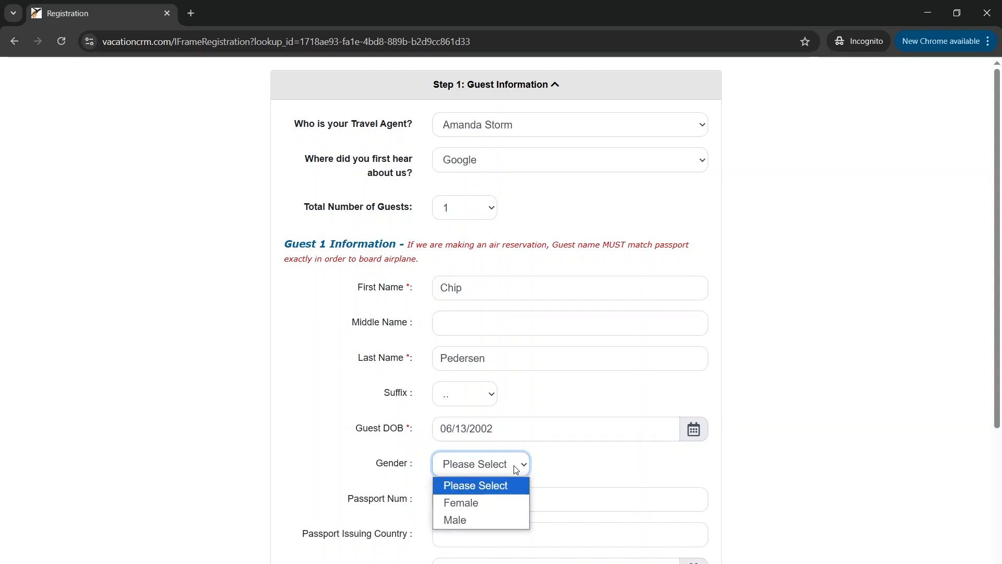
pyautogui.click(479, 520)
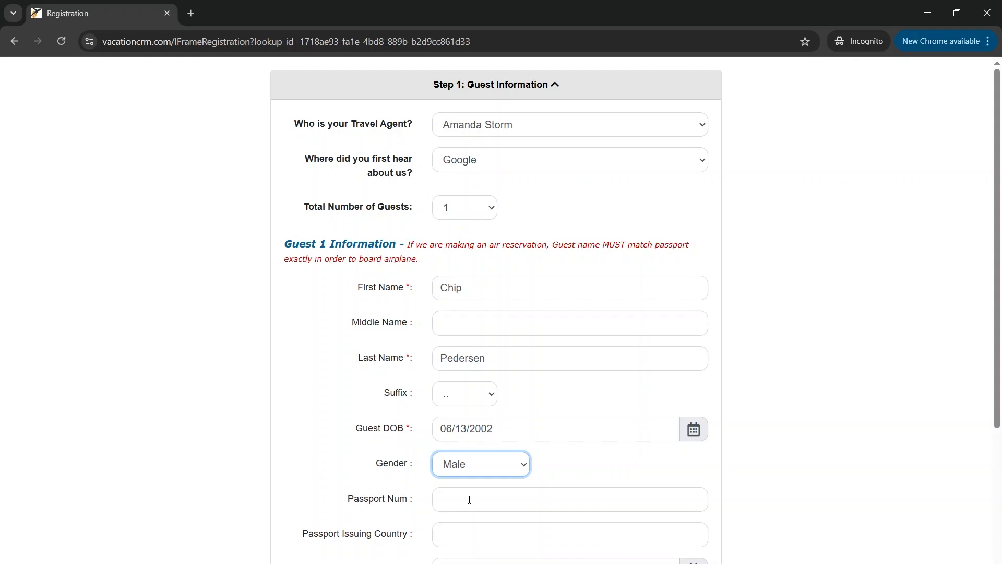
pyautogui.click(469, 500)
pyautogui.write('A')
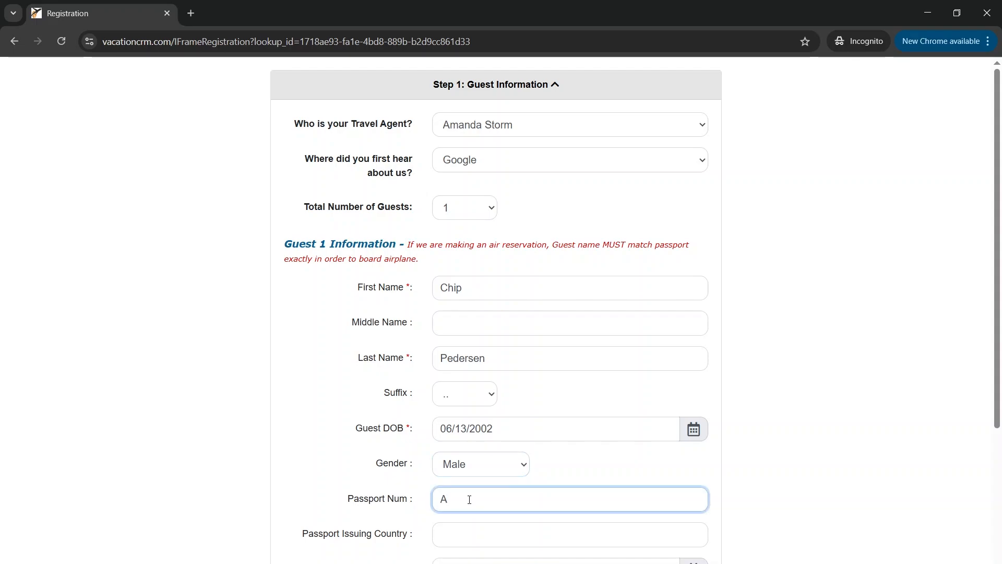
pyautogui.write('12345678')
# Enter United States of America as the passport issuing country
pyautogui.press('Tab')
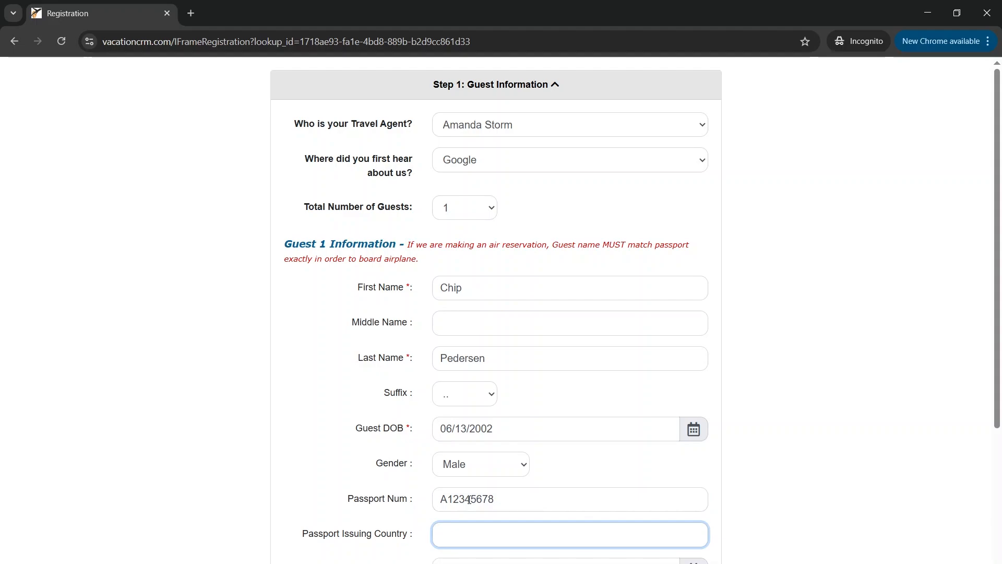
pyautogui.write('United Ststes')
pyautogui.press('BackSpace')
pyautogui.press('BackSpace')
pyautogui.press('BackSpace')
pyautogui.press('BackSpace')
pyautogui.press('BackSpace')
pyautogui.press('BackSpace')
pyautogui.write('tates of America')
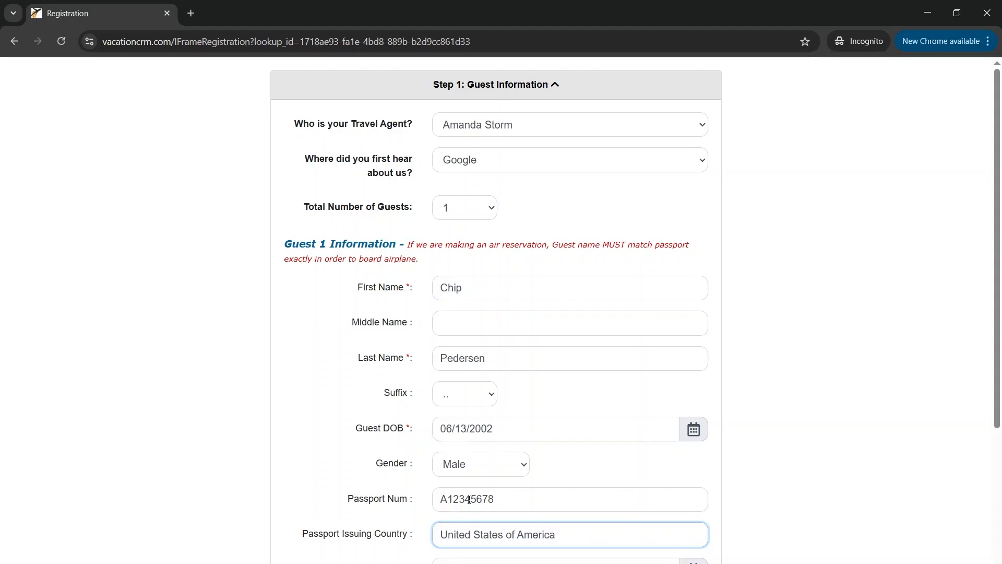
pyautogui.press('Tab')
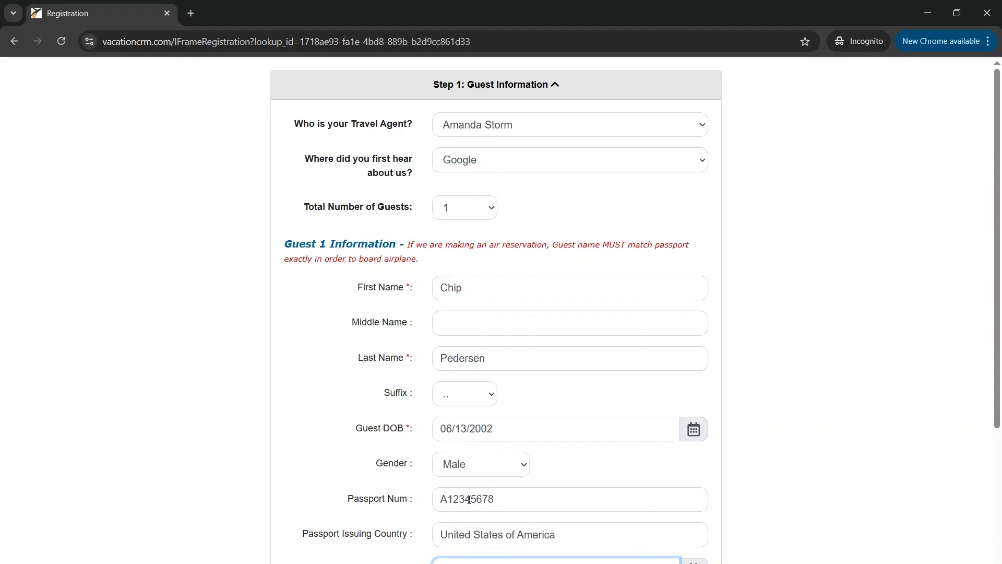
pyautogui.scroll(-3, 469, 500)
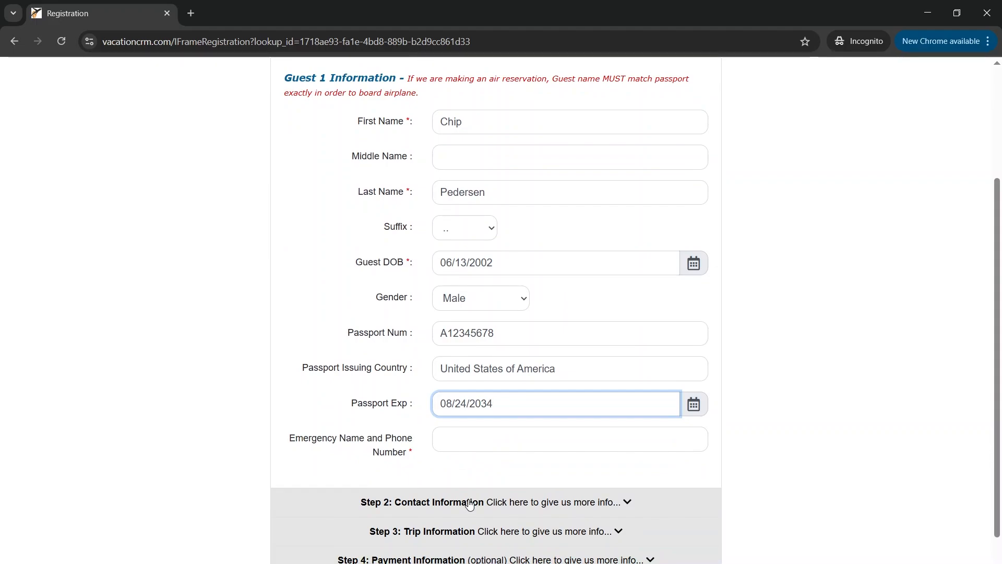
# Enter the emergency contact's name and phone number in the Emergency field
pyautogui.click(500, 440)
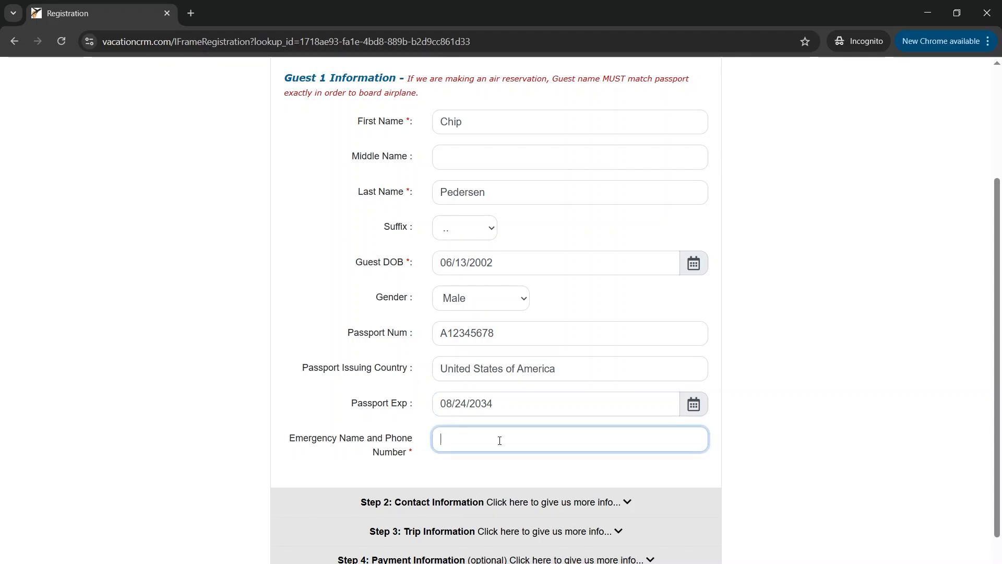
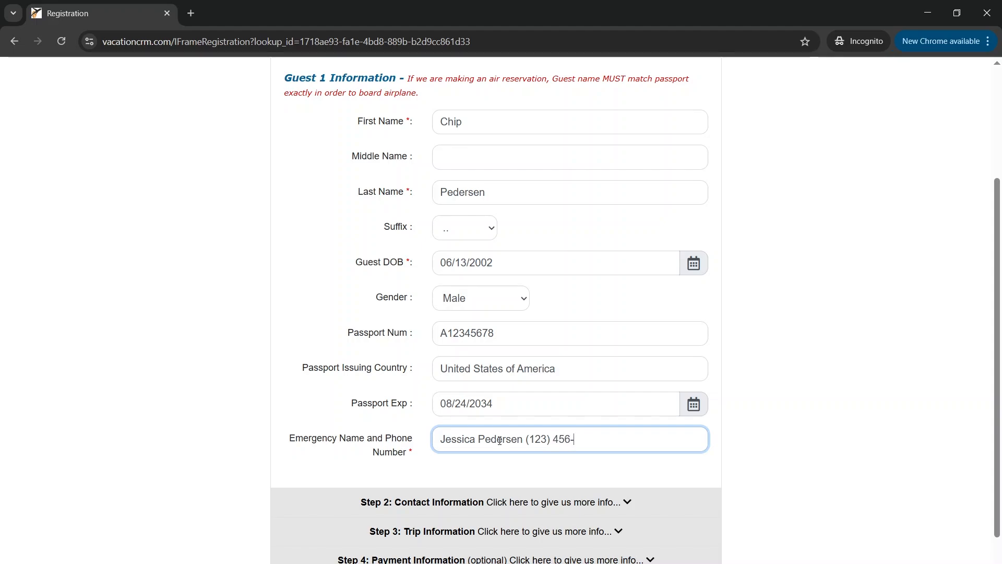
pyautogui.write('7890')
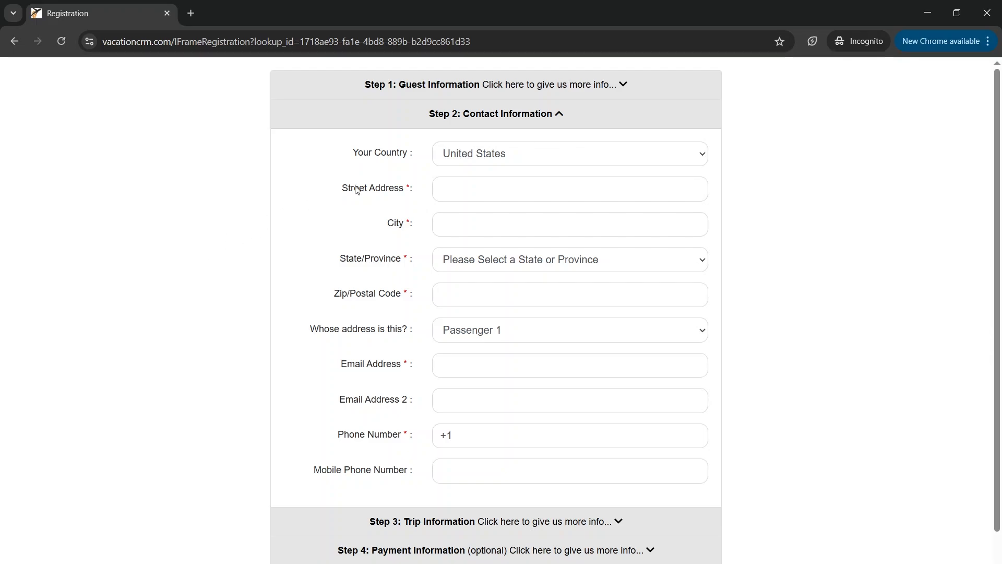
# Keep United States as the address country and enter the street address and city
pyautogui.click(491, 152)
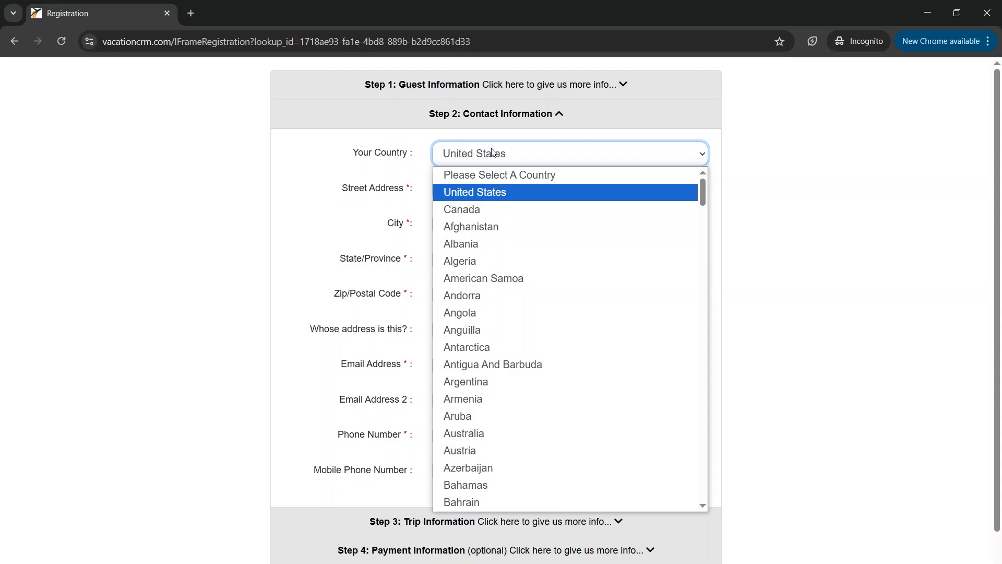
pyautogui.click(473, 188)
pyautogui.click(473, 188)
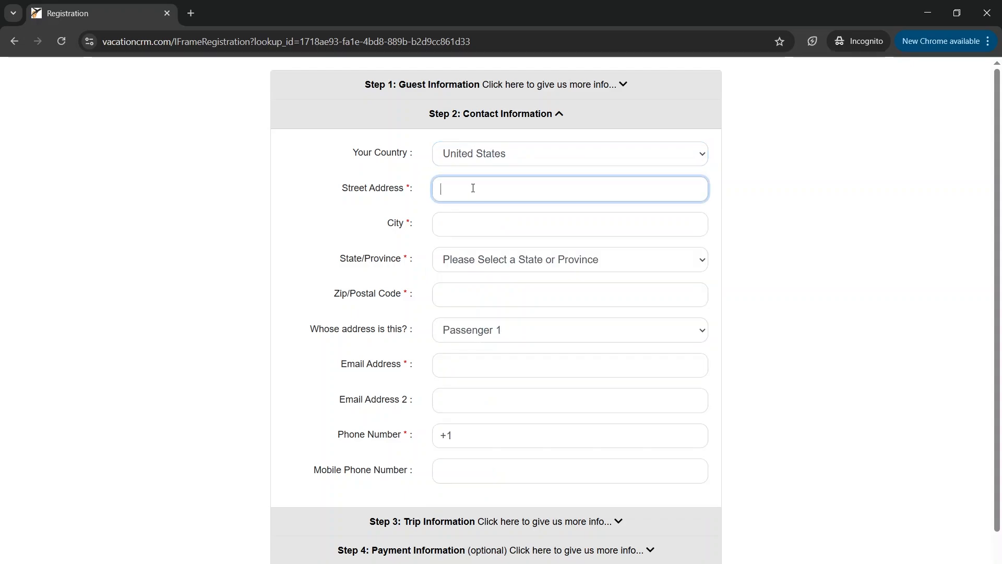
pyautogui.write('123 Sesame StLaw')
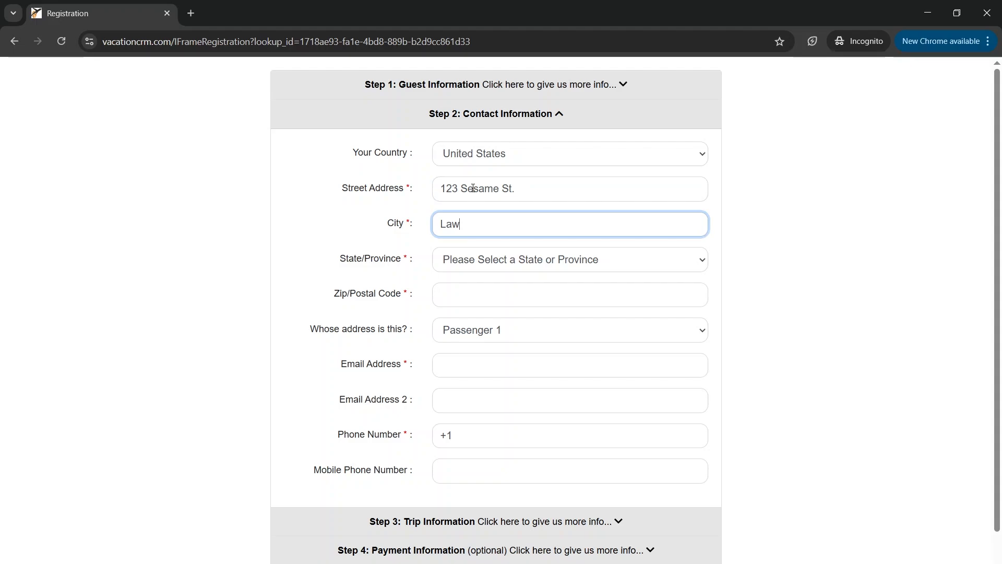
pyautogui.write('rence')
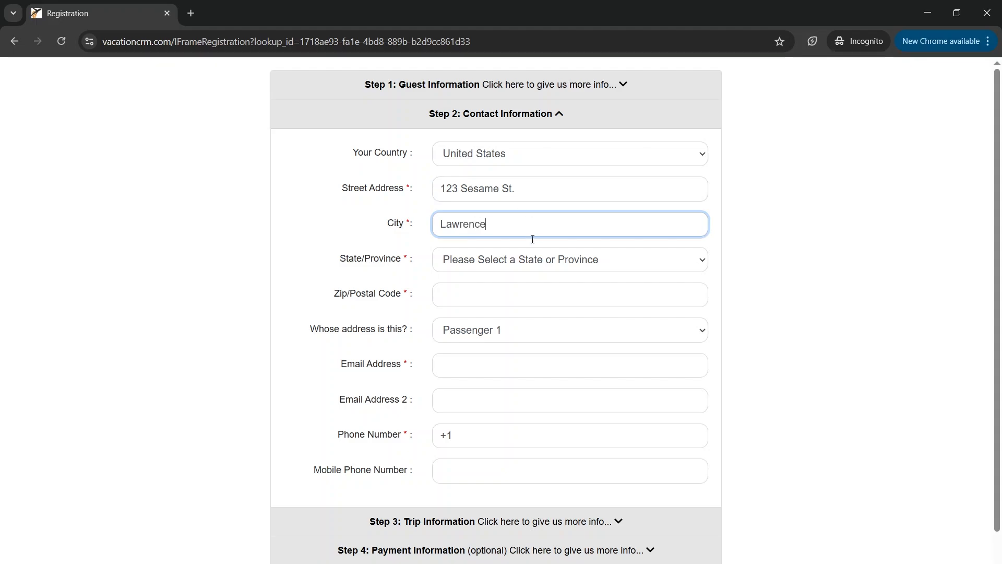
# Set the state to Kansas and the zip code to 12345
pyautogui.click(527, 264)
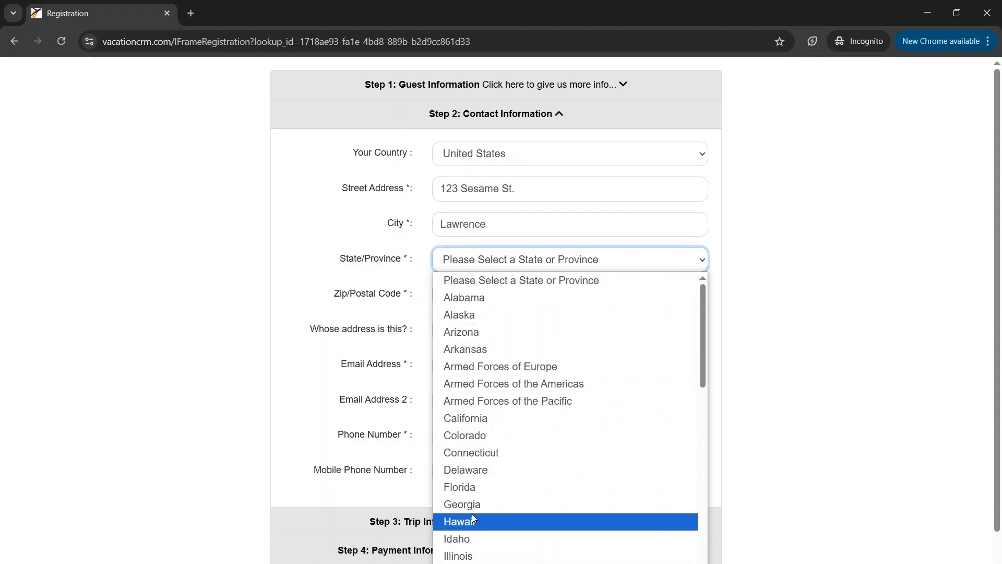
pyautogui.scroll(-3, 472, 514)
pyautogui.click(478, 450)
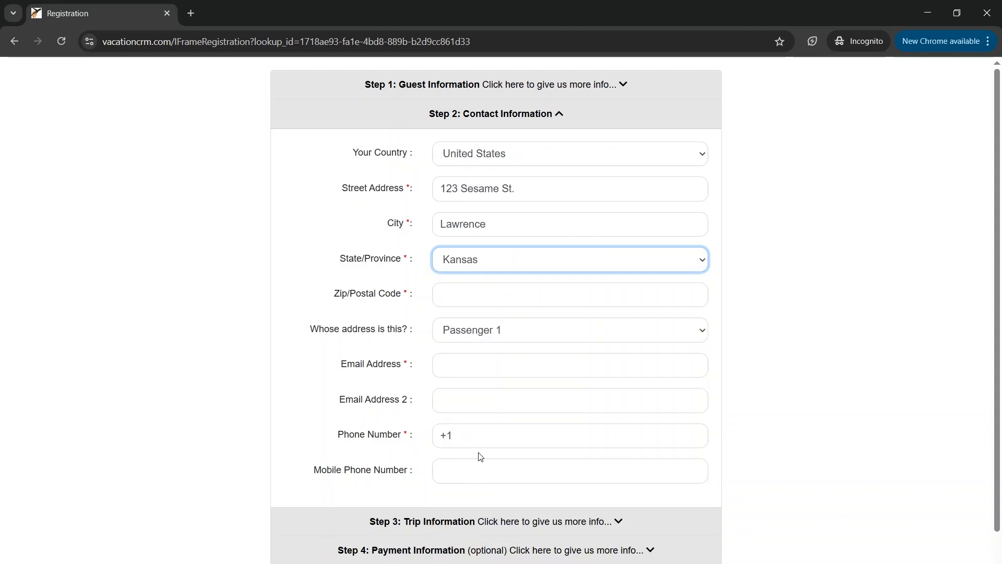
pyautogui.click(462, 300)
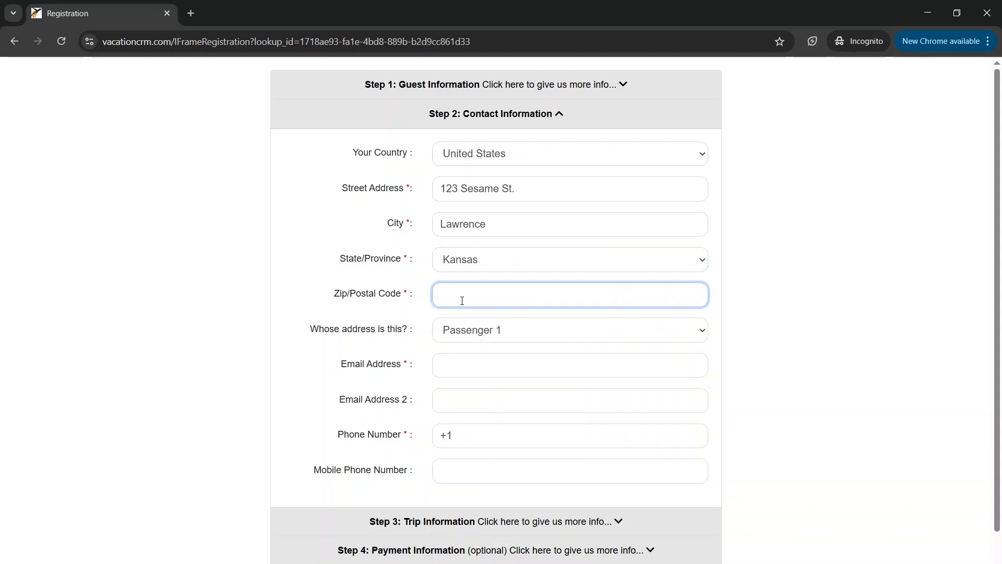
pyautogui.write('12345')
# Keep Passenger 1 as the address owner and enter the guest's e-mail address
pyautogui.click(505, 338)
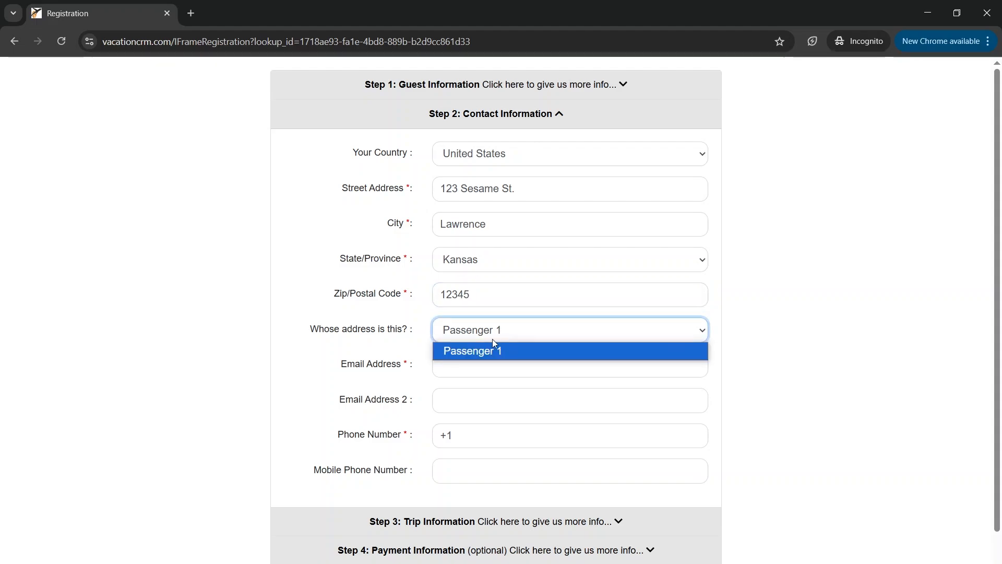
pyautogui.click(491, 351)
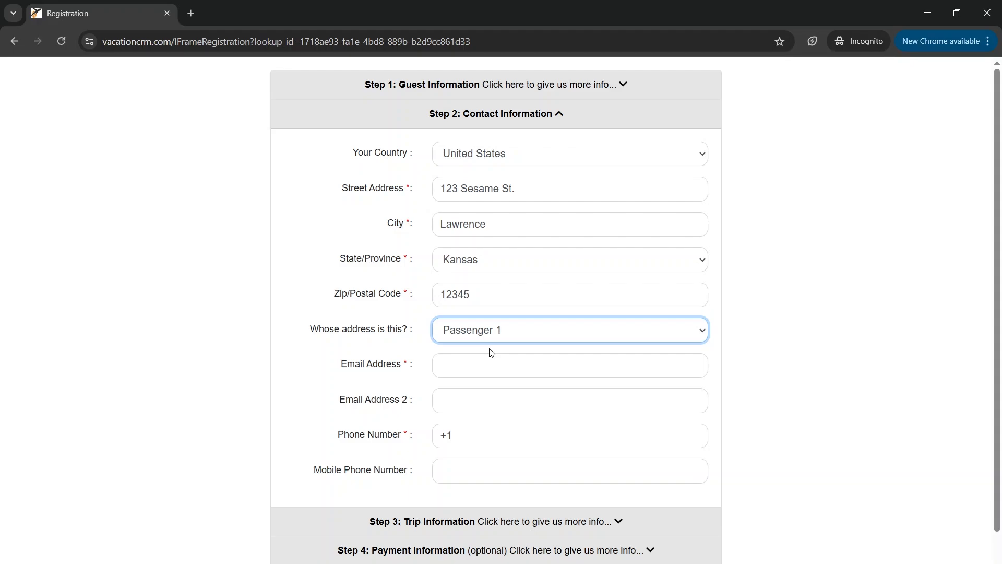
pyautogui.click(492, 364)
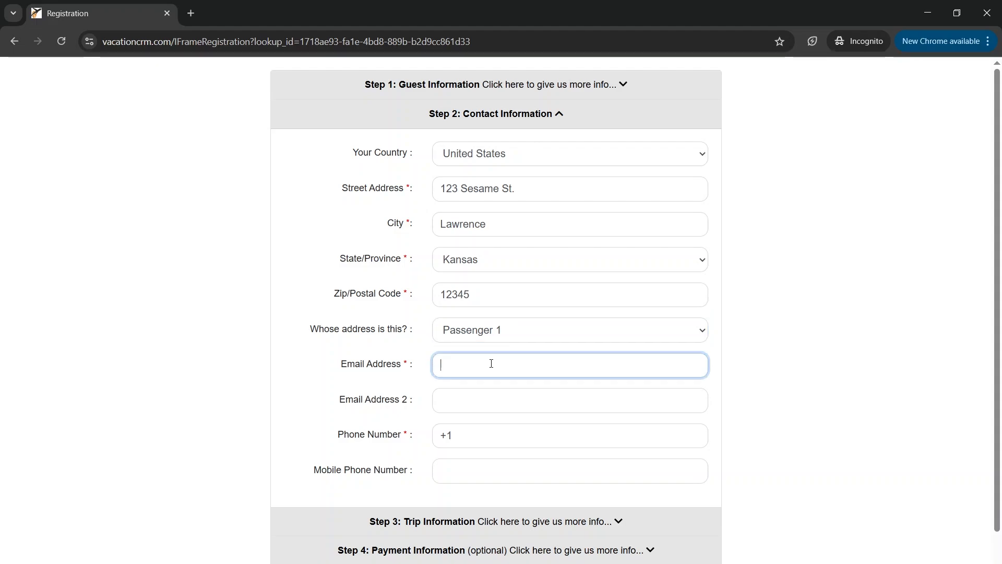
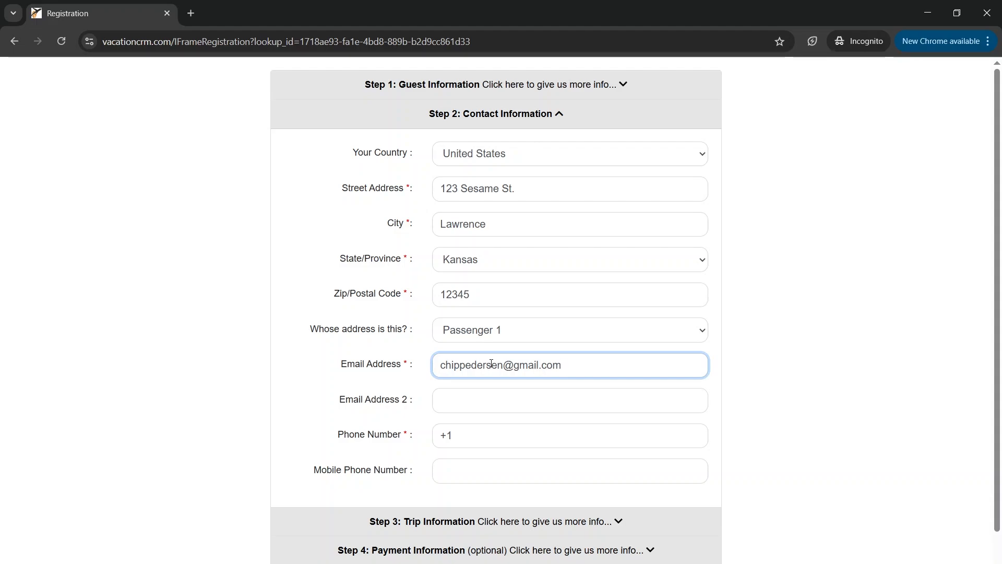
# Enter the guest's phone number after the +1 prefix
pyautogui.click(506, 434)
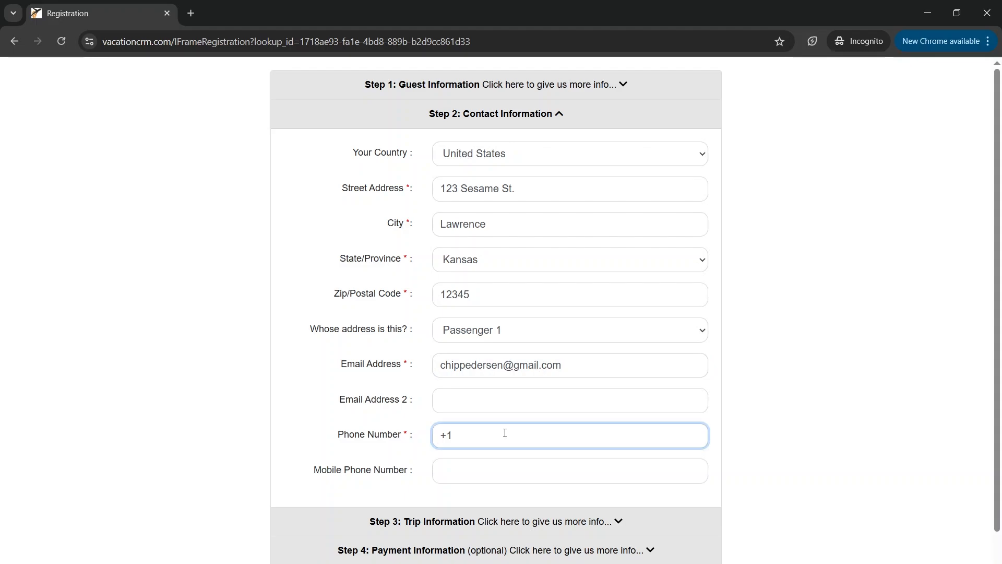
pyautogui.write('1')
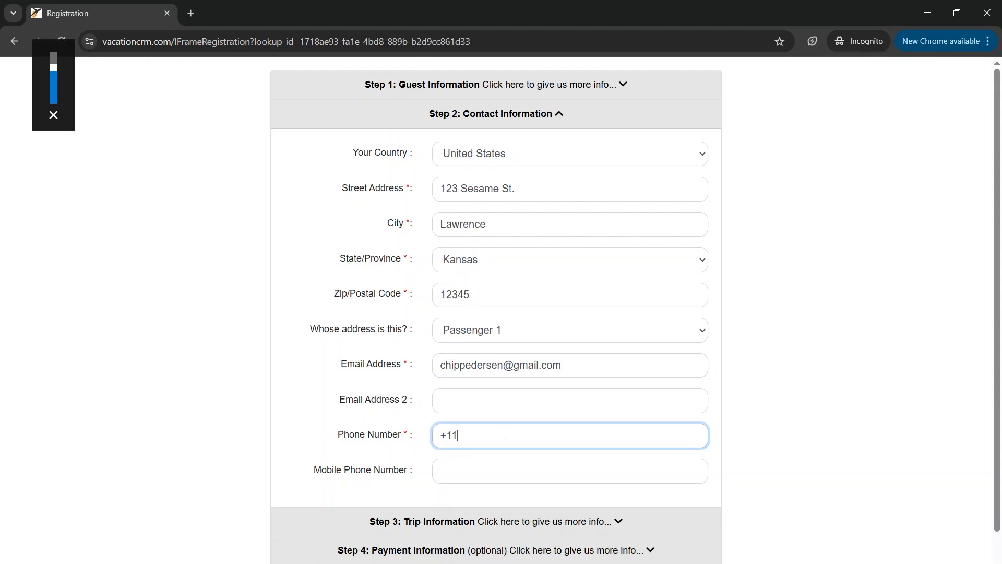
pyautogui.write('2345678')
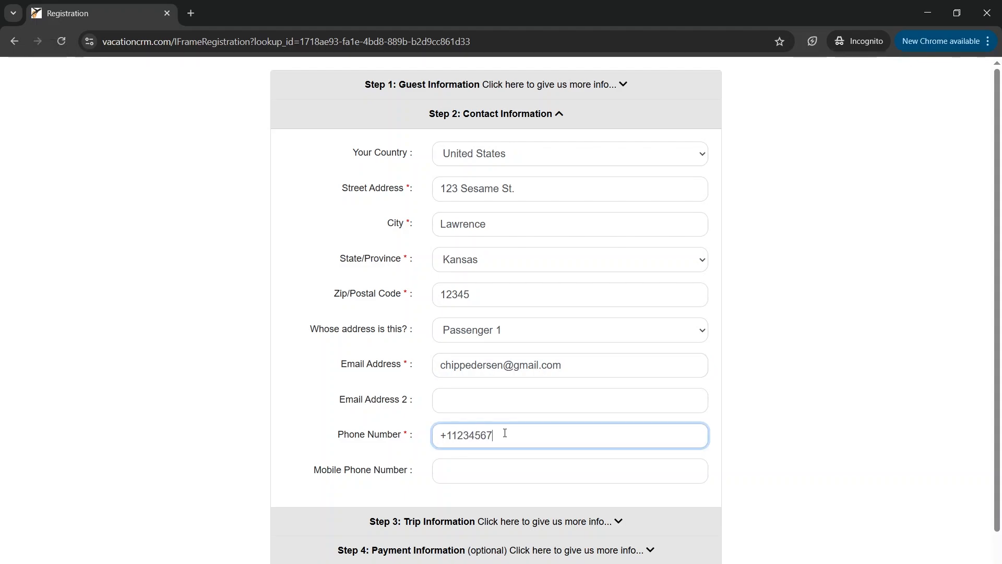
pyautogui.write('90')
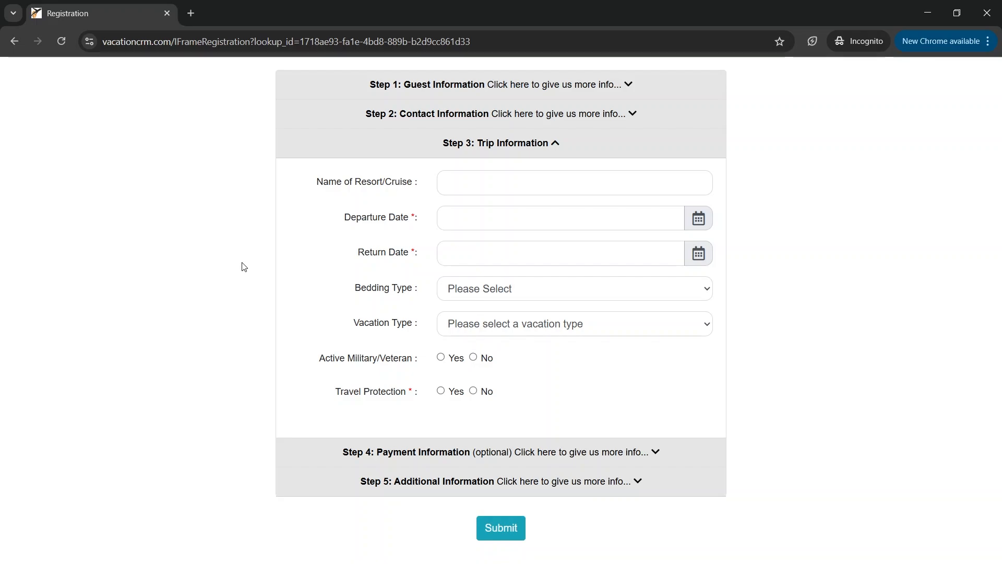
# Enter Europe as the resort, departing 07/15/2025 and returning 07/22/2025
pyautogui.click(460, 188)
pyautogui.write('E')
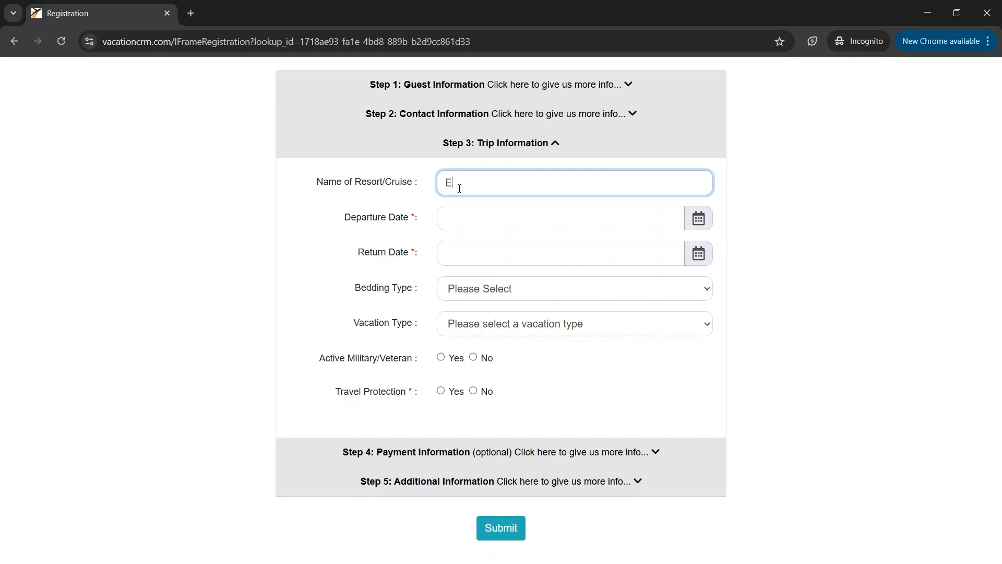
pyautogui.write('urope')
pyautogui.click(462, 216)
pyautogui.write('07')
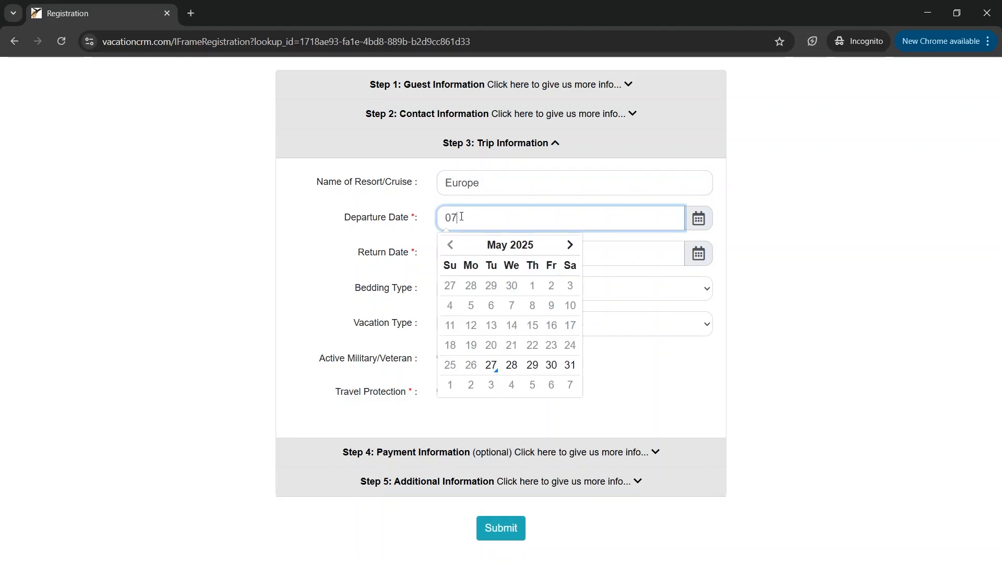
pyautogui.write('/15/2025')
pyautogui.click(601, 251)
pyautogui.write('07')
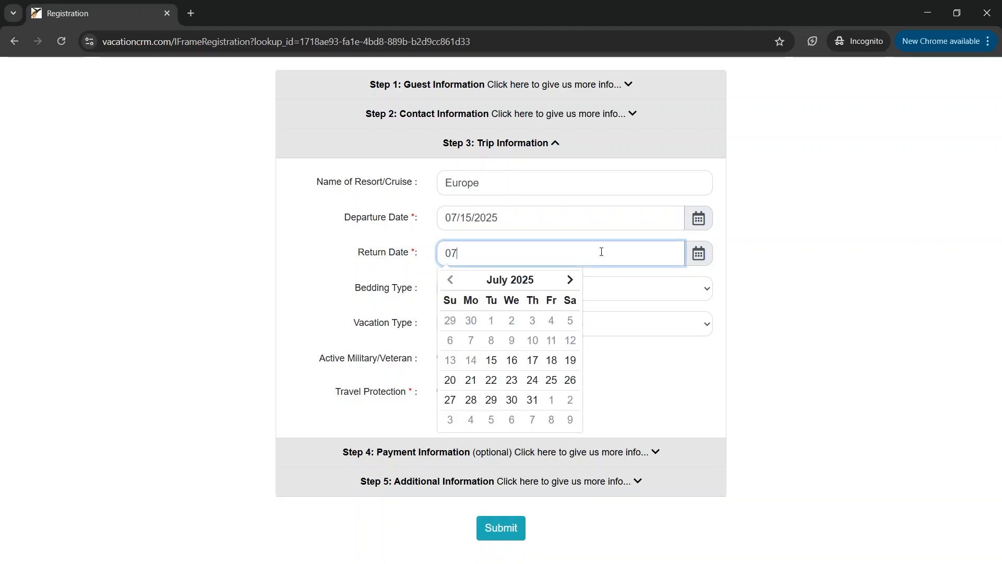
pyautogui.write('/22/2025')
pyautogui.click(769, 283)
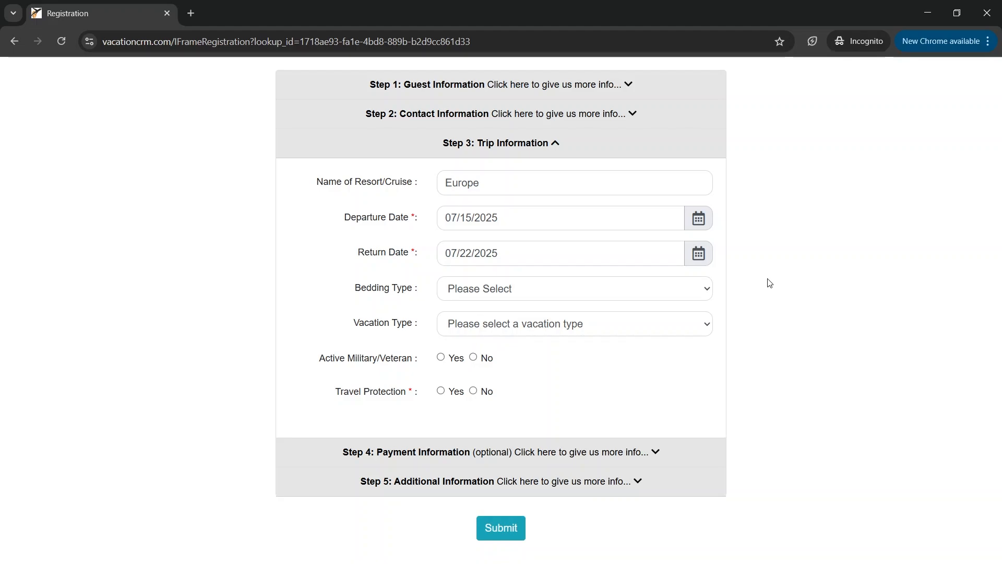
# Choose 1 Bed, Family Reunion vacation type, No for military and Yes for travel protection
pyautogui.click(699, 291)
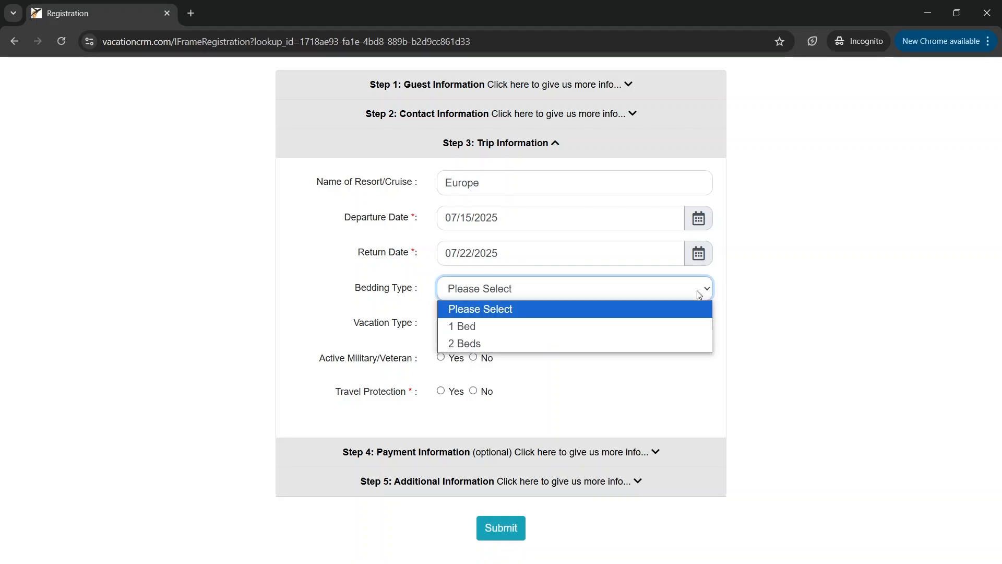
pyautogui.click(643, 327)
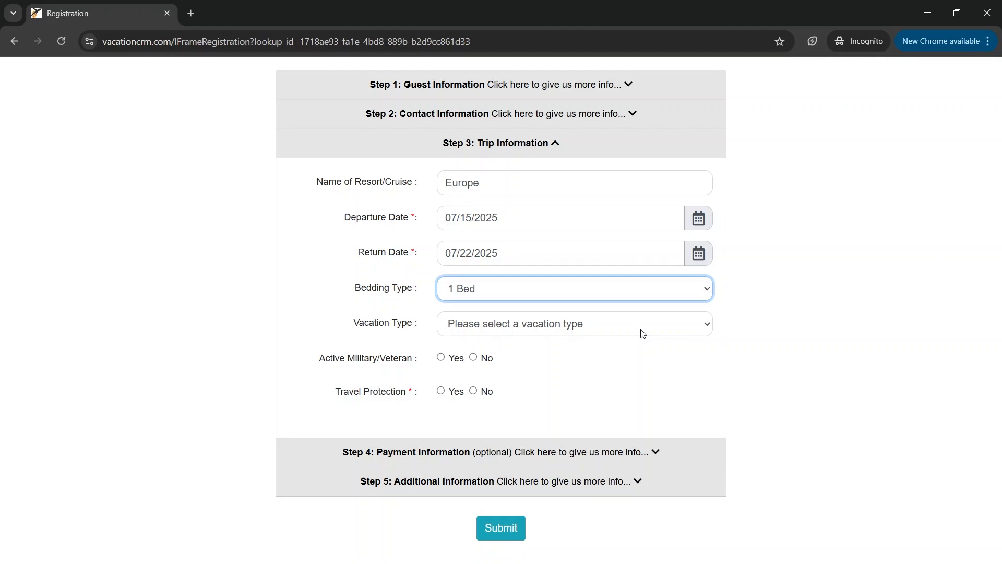
pyautogui.click(642, 333)
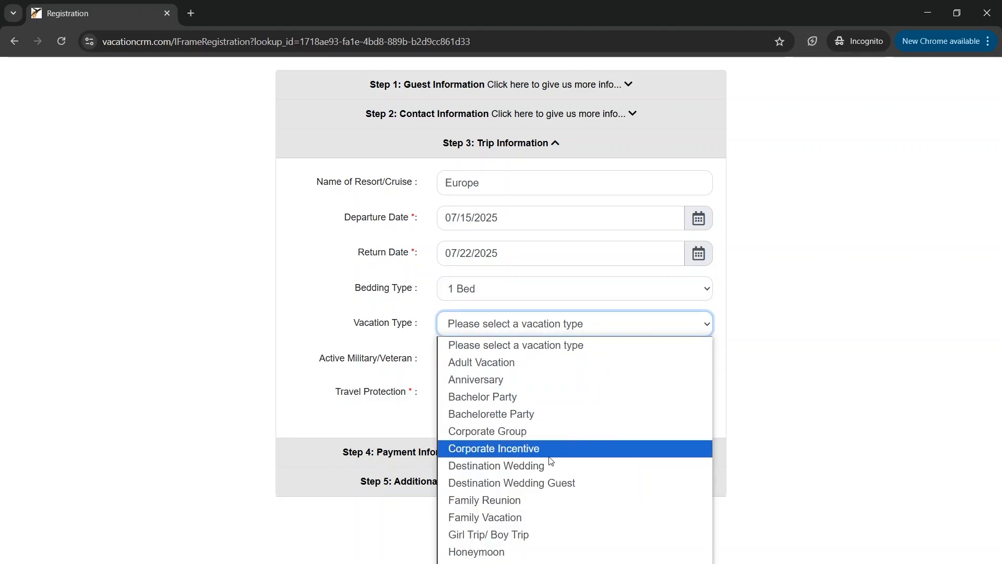
pyautogui.click(524, 501)
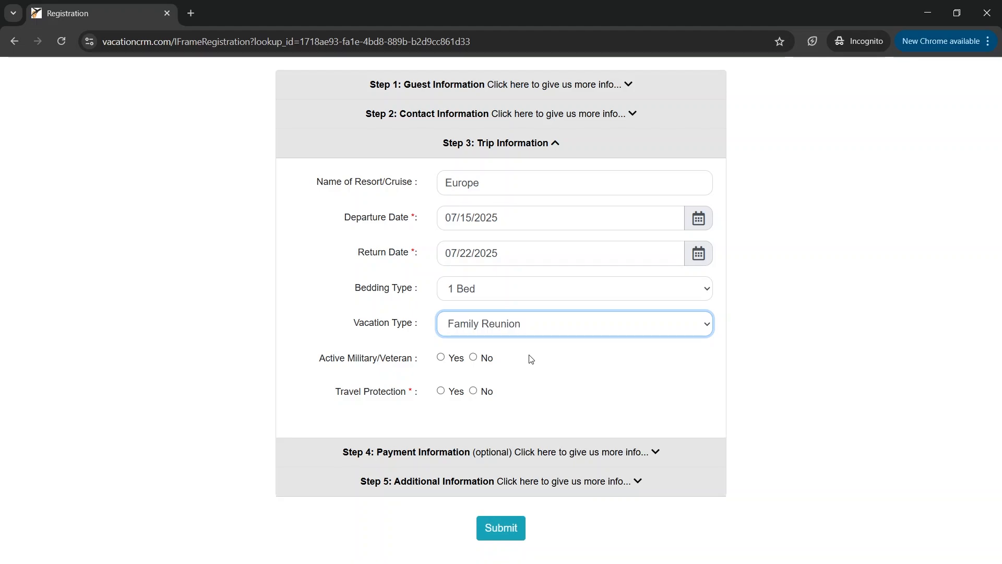
pyautogui.click(476, 358)
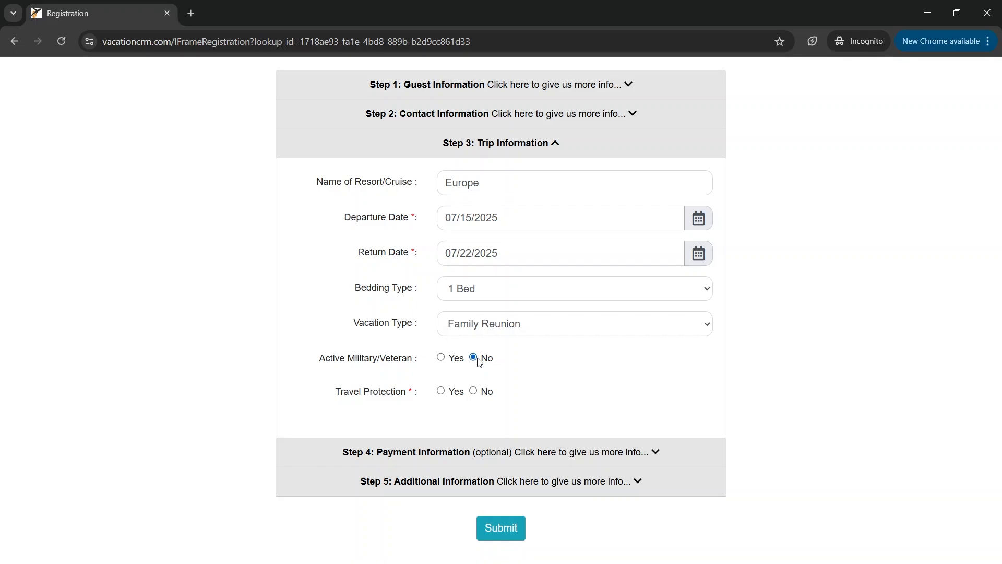
pyautogui.click(442, 392)
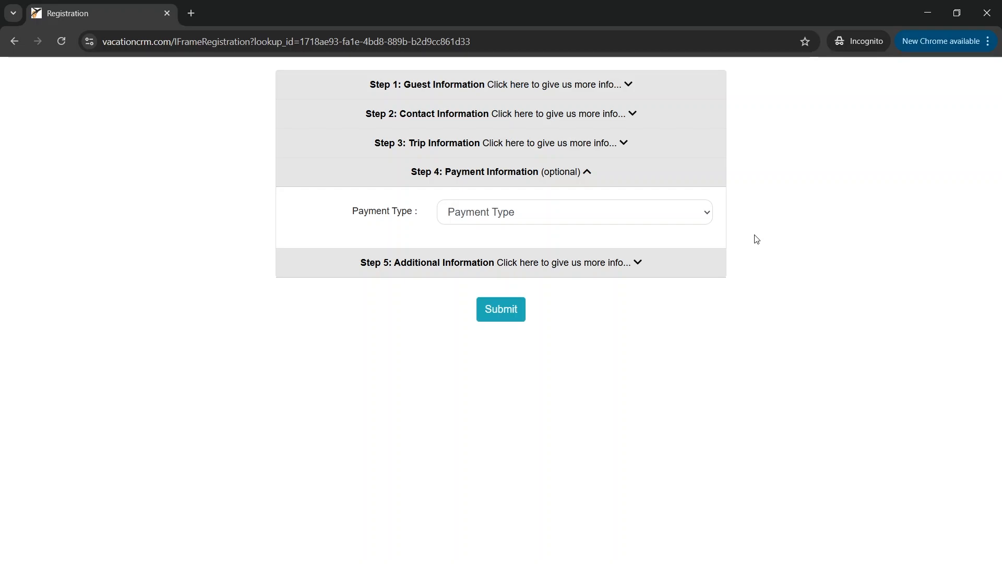
# Select Visa as the payment type and enter the card number
pyautogui.click(696, 216)
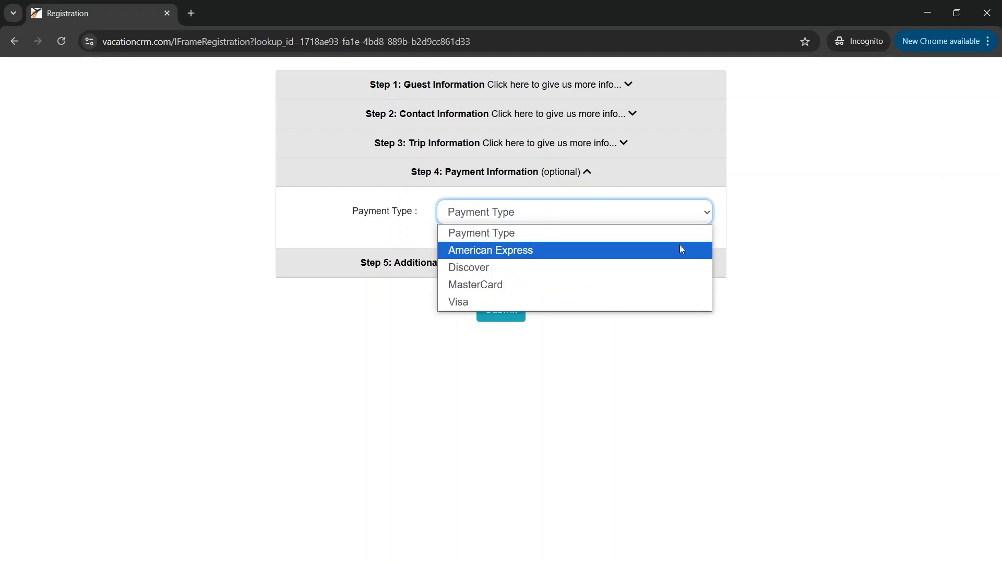
pyautogui.click(653, 301)
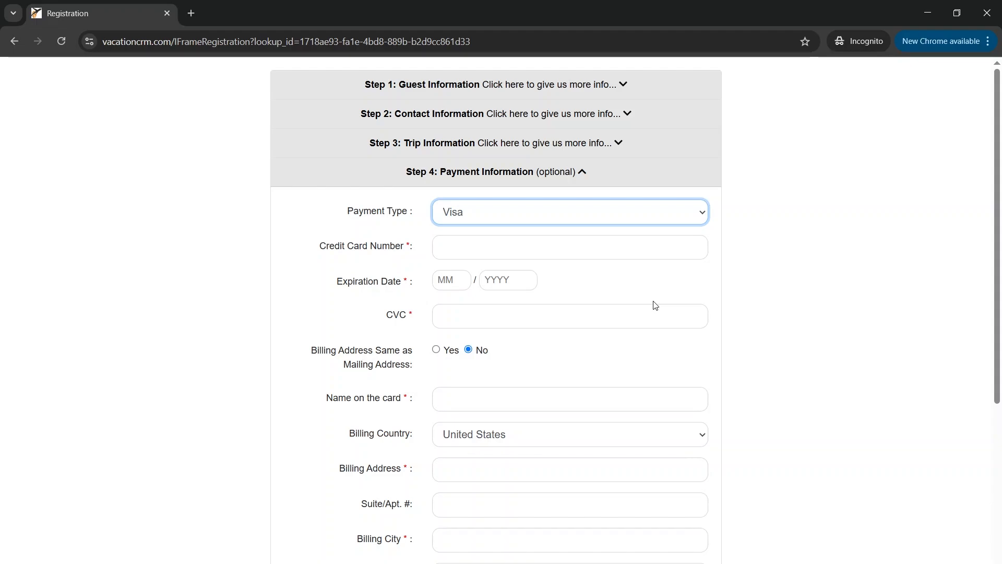
pyautogui.click(576, 260)
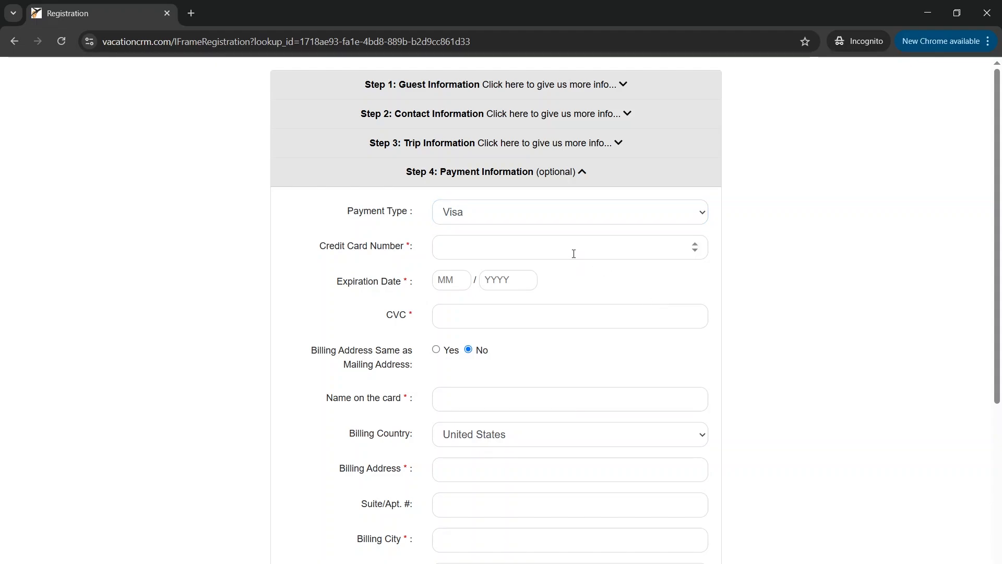
pyautogui.click(572, 252)
pyautogui.write('1234')
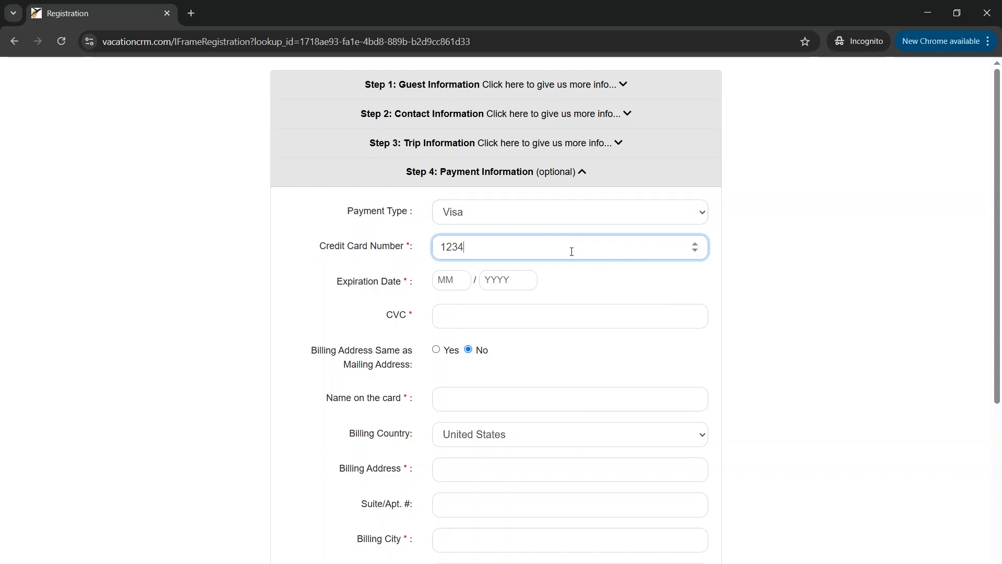
pyautogui.write('567890987654')
# Enter expiry 12/2025 and the security code, and set billing address same as mailing
pyautogui.press('Tab')
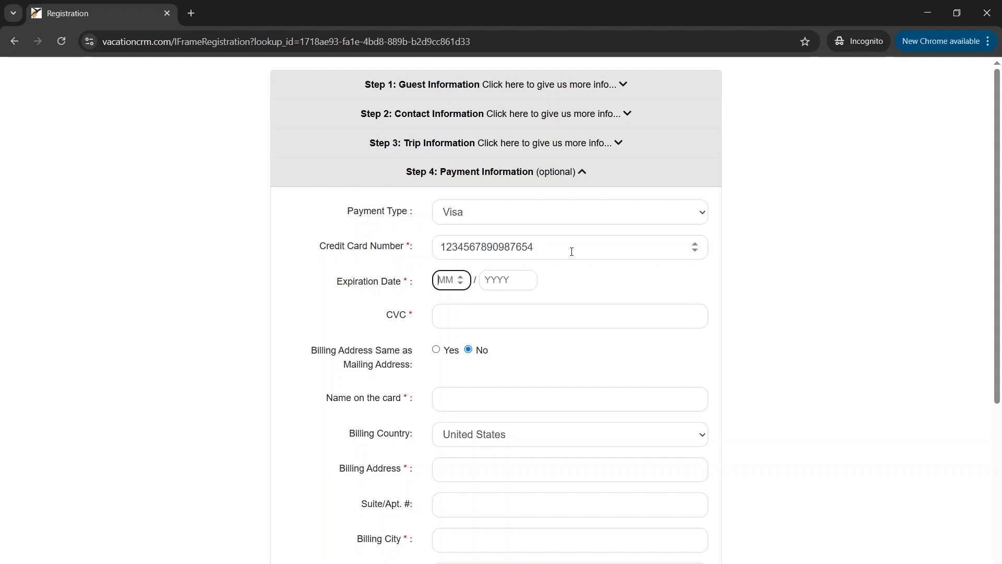
pyautogui.write('12')
pyautogui.press('Tab')
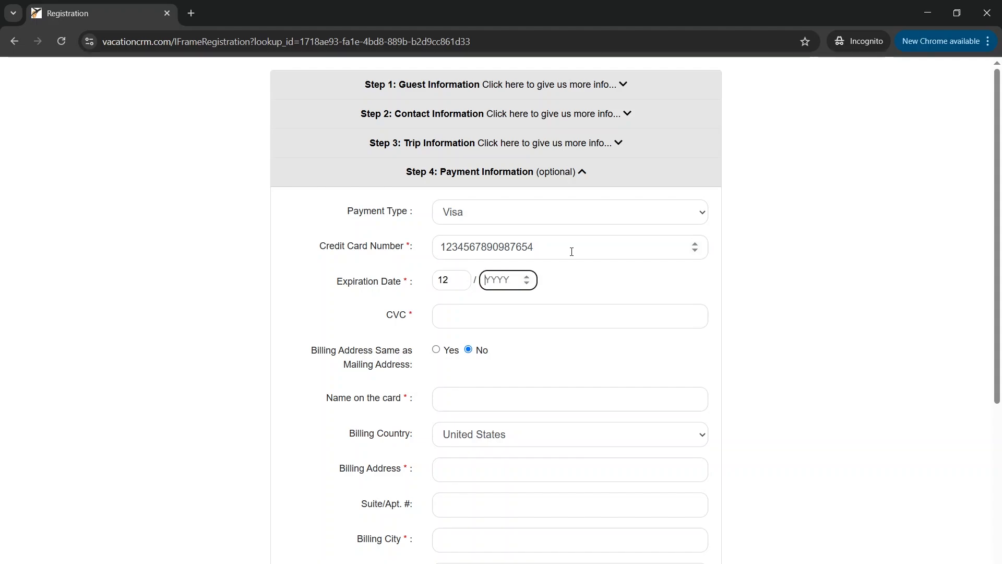
pyautogui.write('2025')
pyautogui.press('Tab')
pyautogui.write('123')
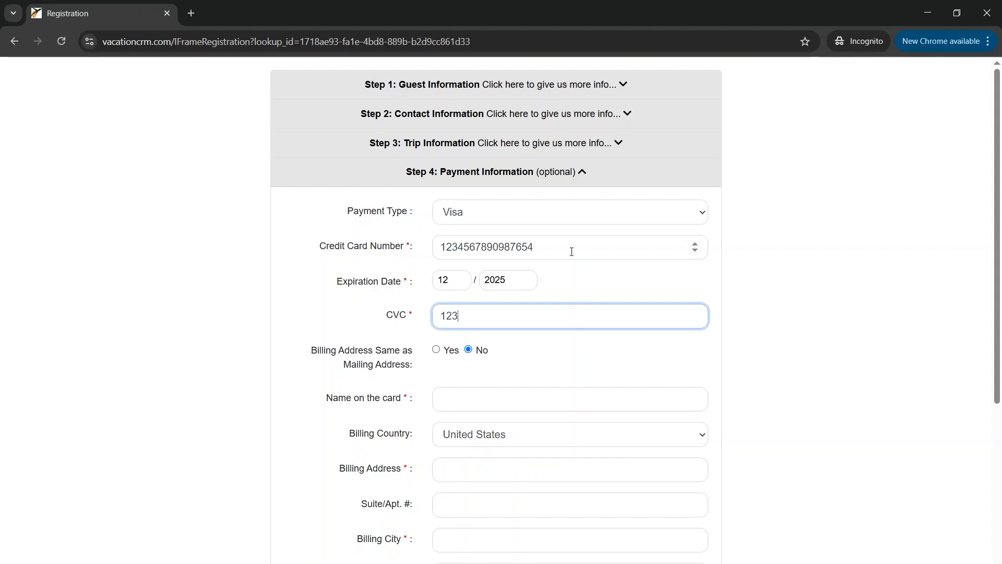
pyautogui.click(437, 350)
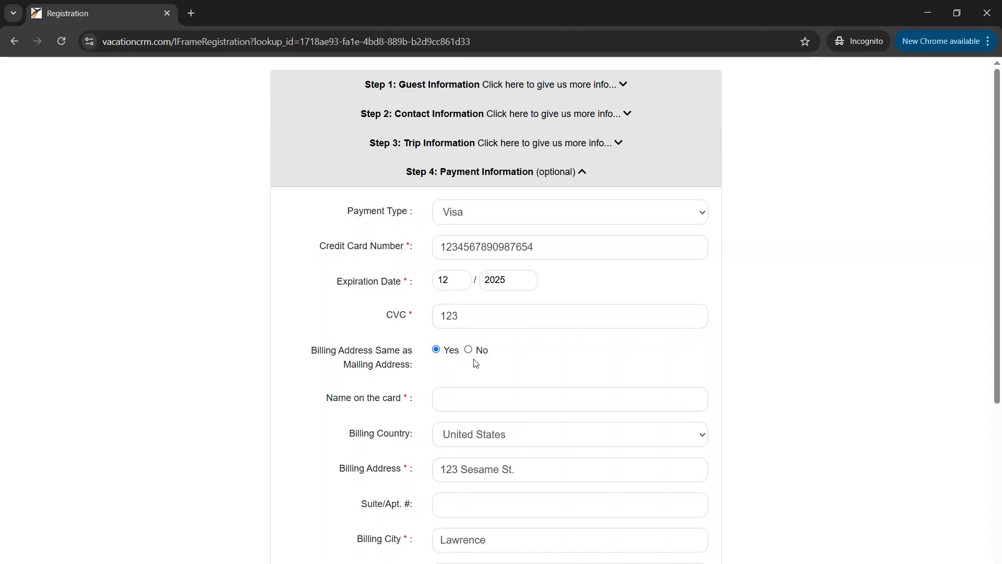
# Enter the cardholder's name and the billing phone number
pyautogui.click(472, 393)
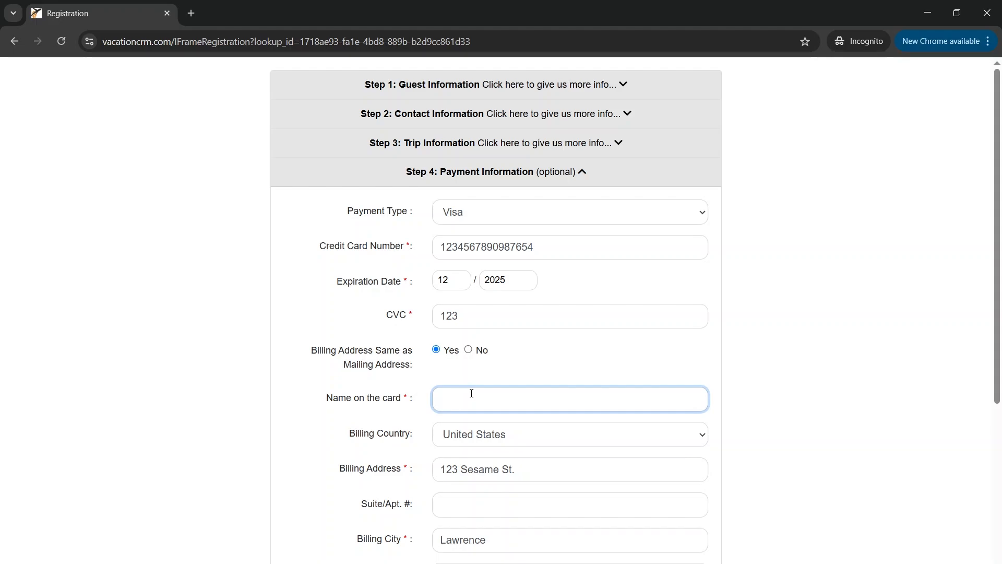
pyautogui.scroll(-4, 472, 394)
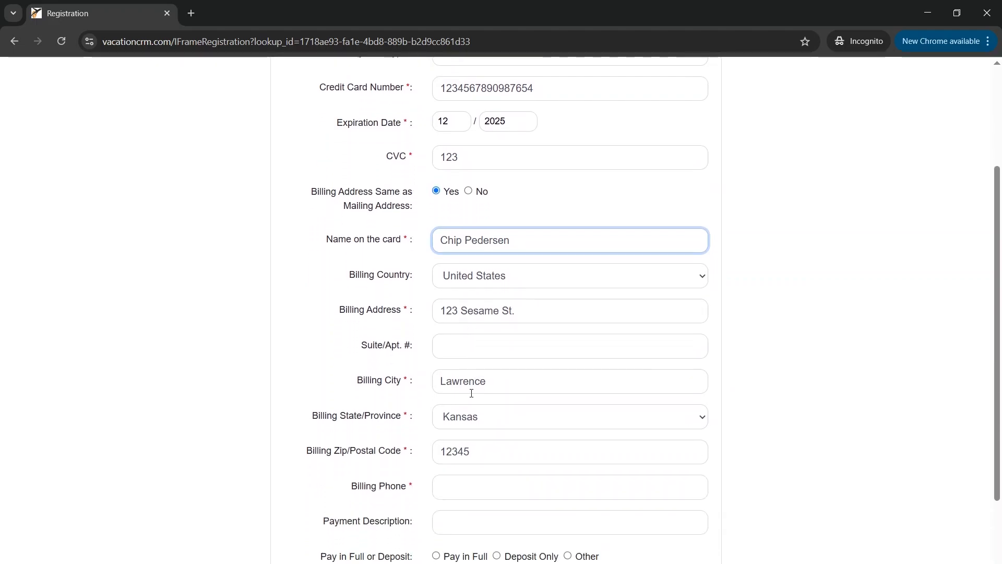
pyautogui.scroll(-1, 471, 397)
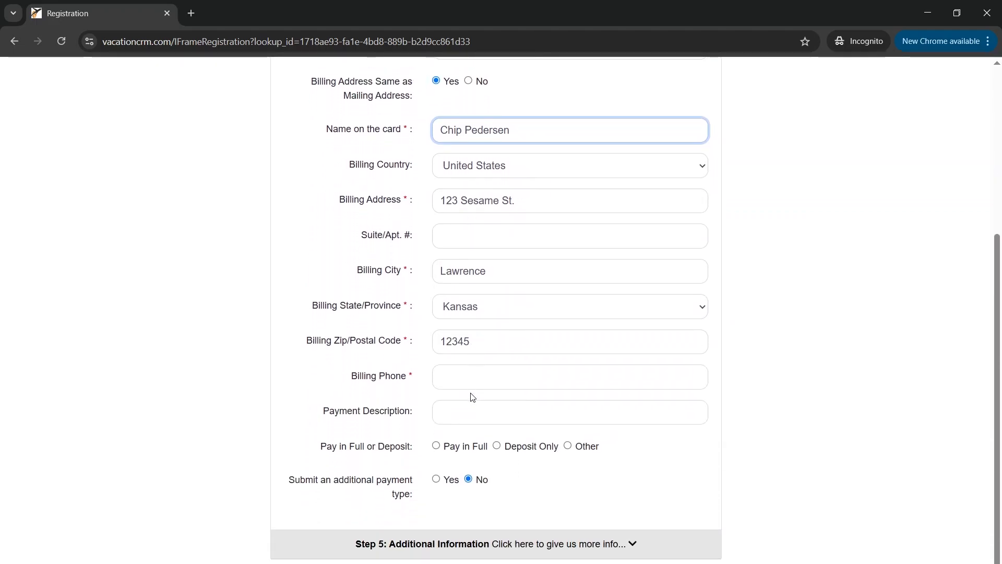
pyautogui.click(475, 374)
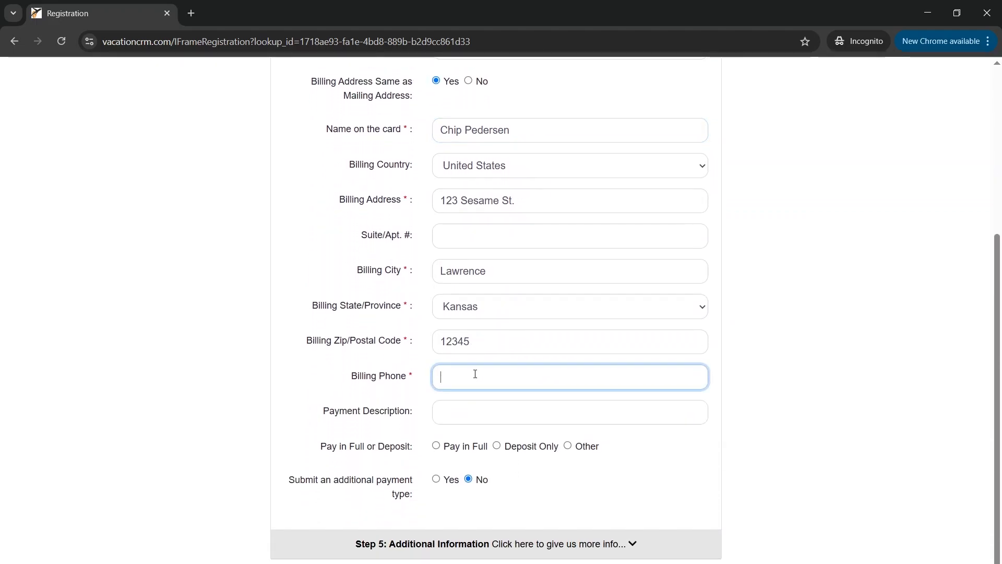
pyautogui.write('1234567890')
pyautogui.click(477, 412)
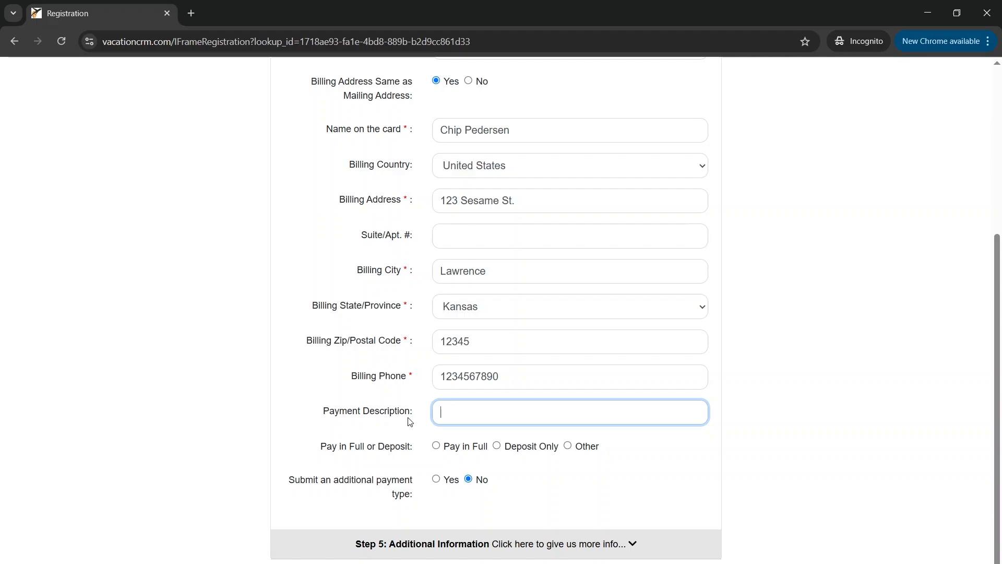
# Choose the Other payment option with a custom amount of $1.00, then scroll to Additional Information
pyautogui.click(581, 448)
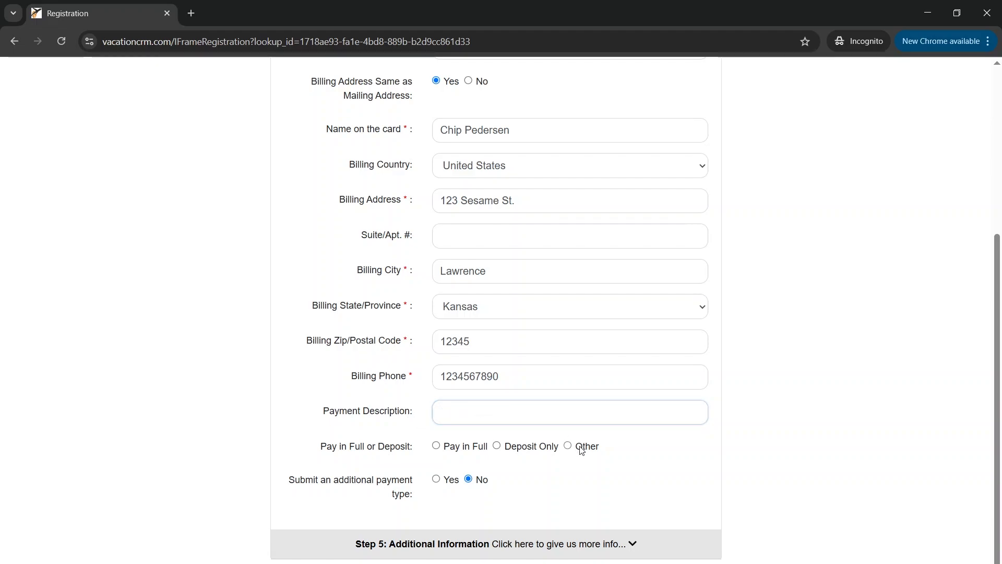
pyautogui.click(493, 477)
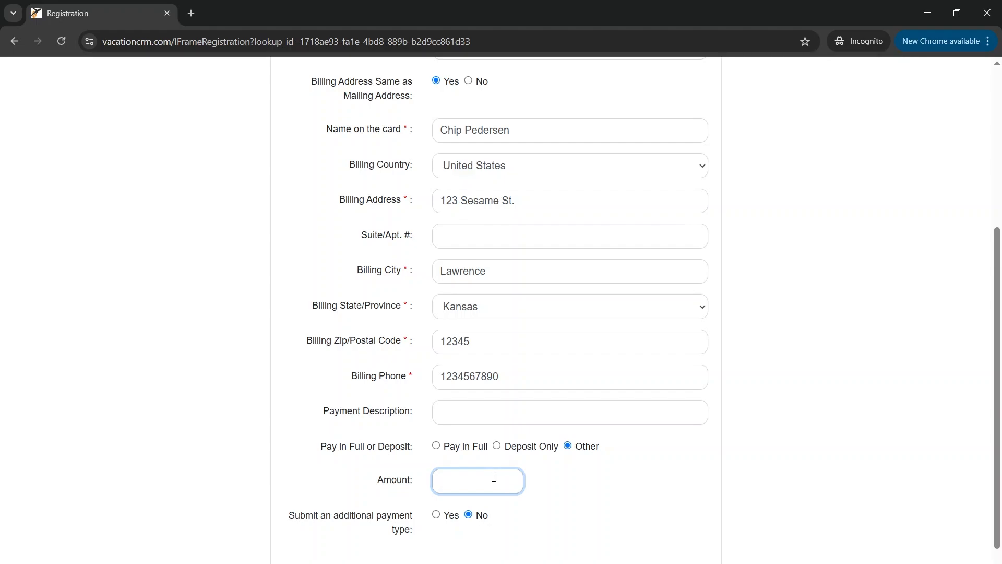
pyautogui.write('$1.00')
pyautogui.scroll(-1, 494, 478)
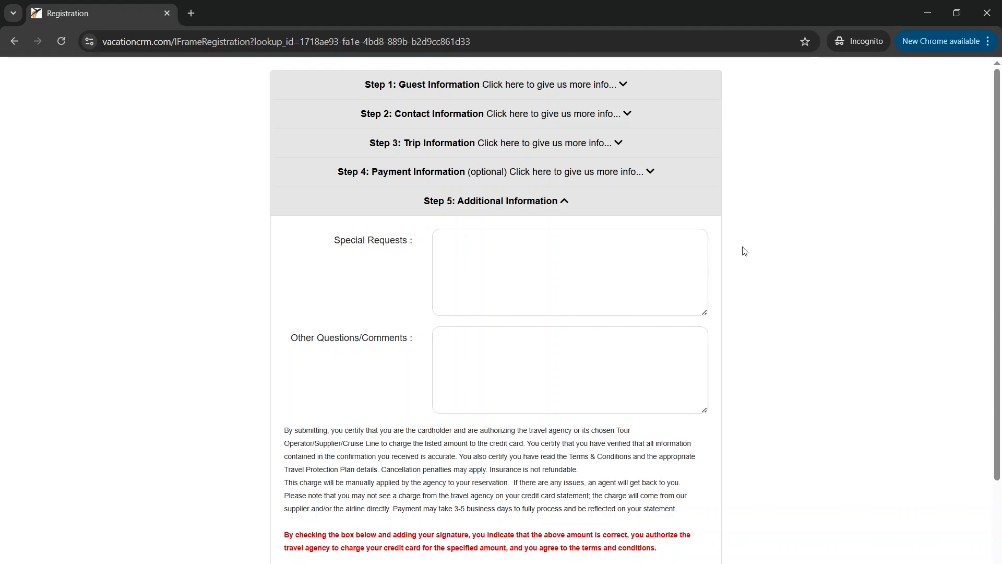
# Tick I Agree to the terms and enter 05/27/2025 as the current date
pyautogui.scroll(-3, 745, 251)
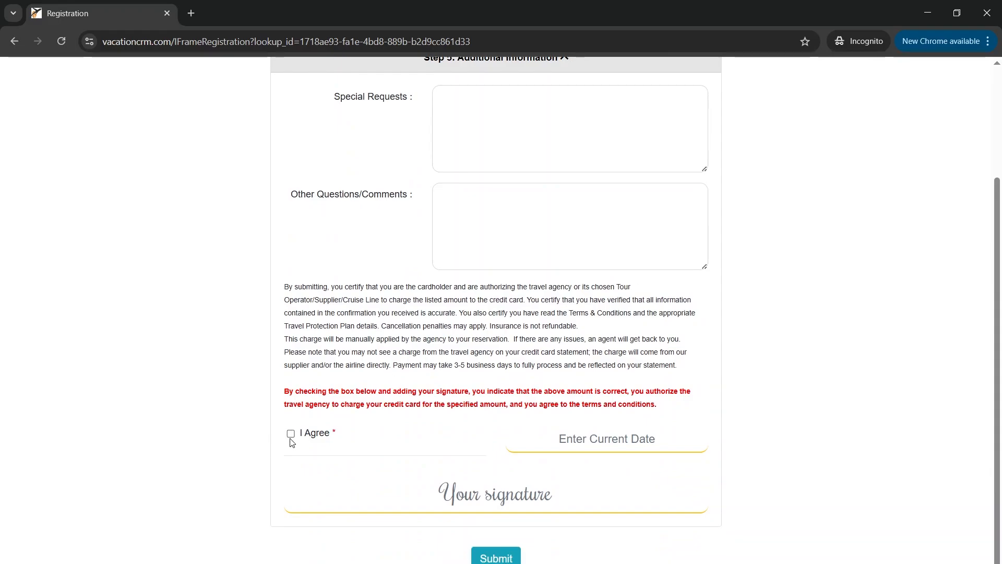
pyautogui.click(291, 434)
pyautogui.click(580, 439)
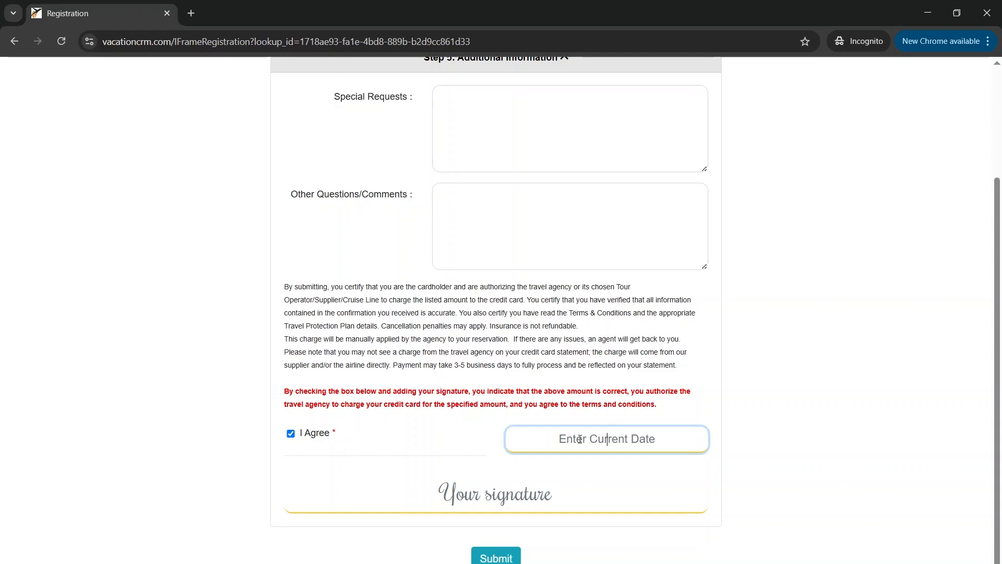
pyautogui.write('05/2')
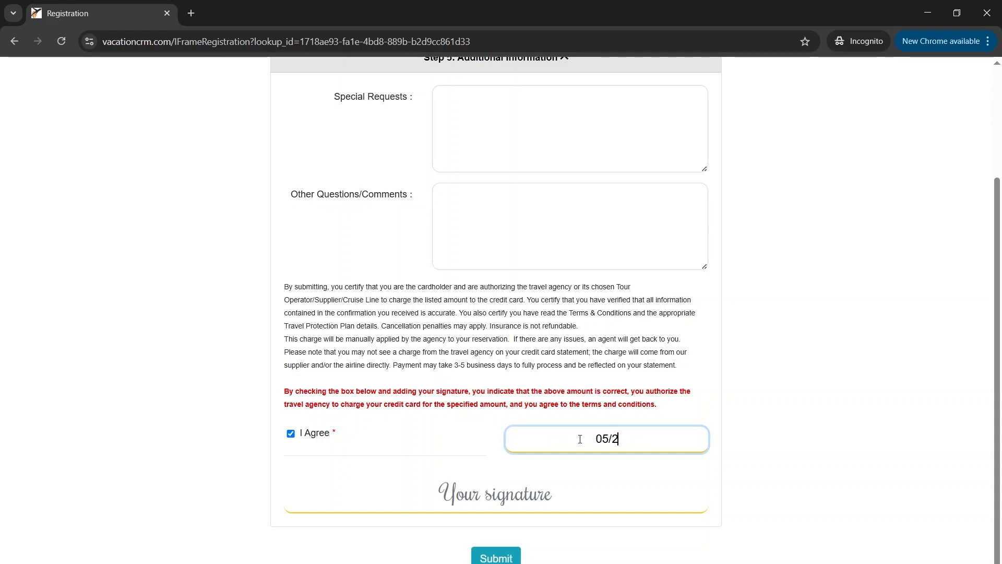
pyautogui.write('7/2025')
# Sign with the traveler's full name and submit the registration
pyautogui.click(519, 508)
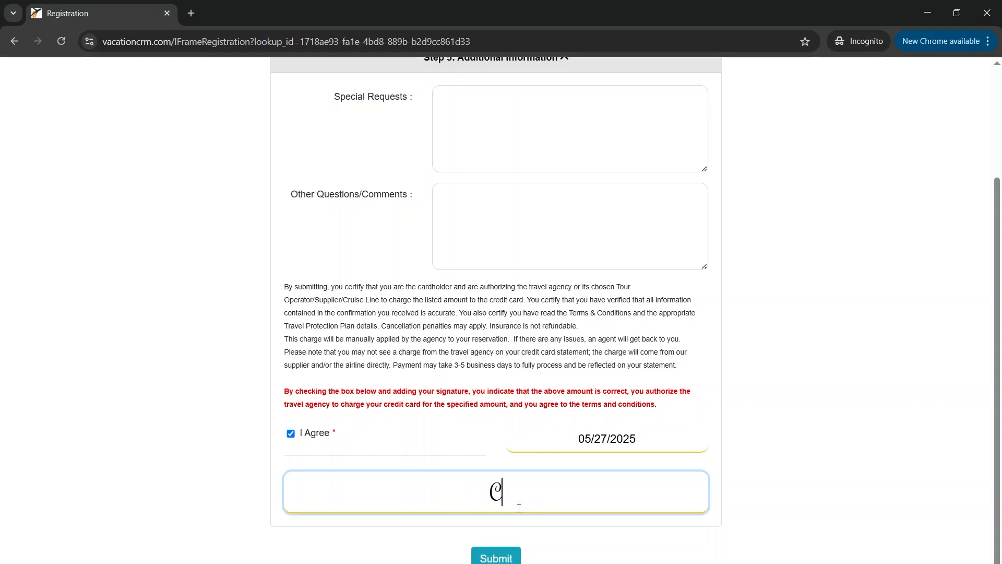
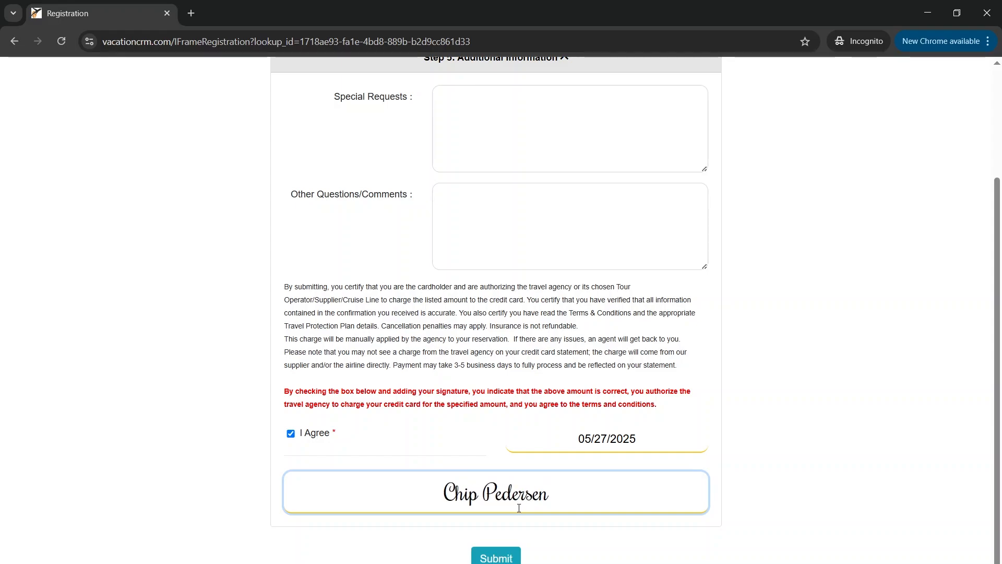
pyautogui.click(505, 553)
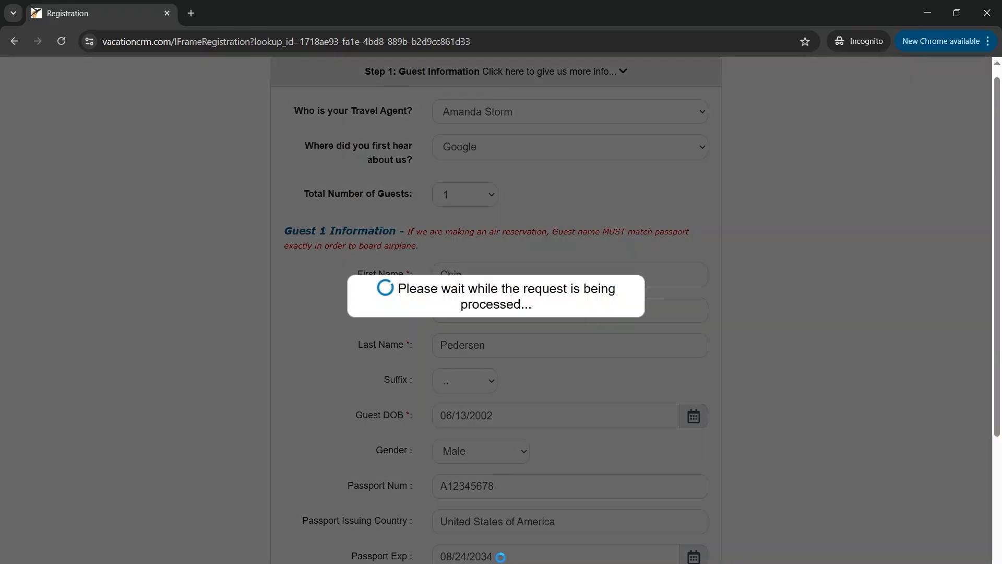